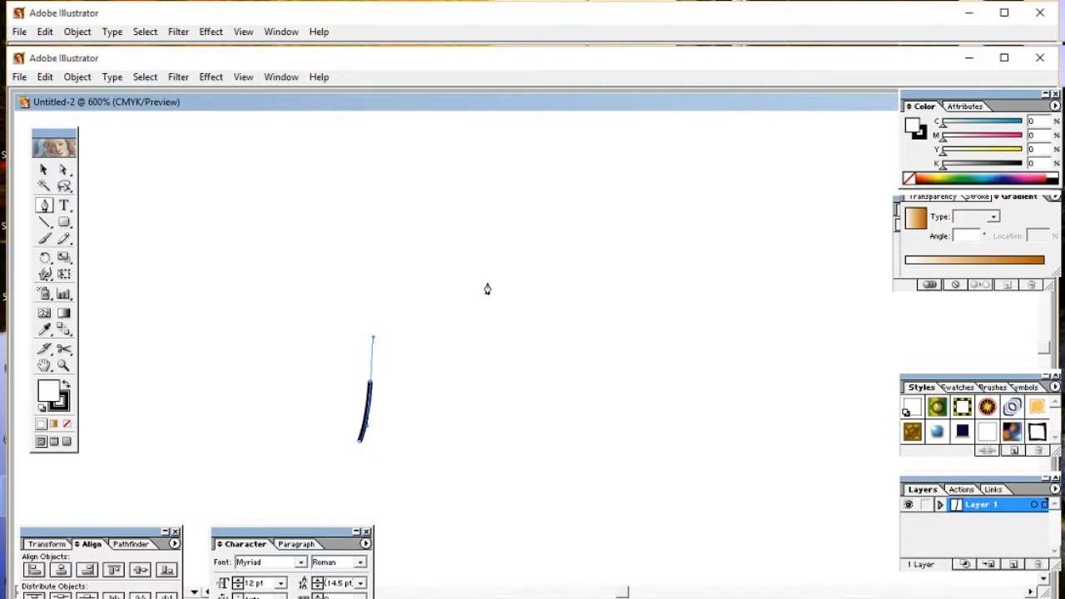
- Draw a closed, curved leaf outline with a pointed upper tip and a narrow inner slit using the Pen tool
left_click_drag(484, 264, 542, 251)
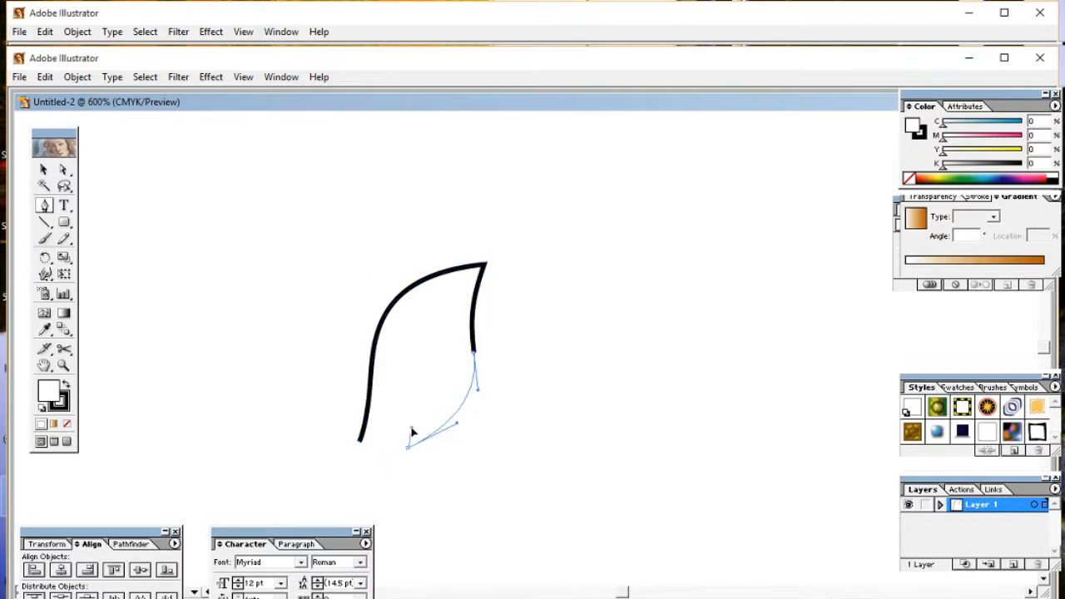
left_click_drag(412, 432, 411, 430)
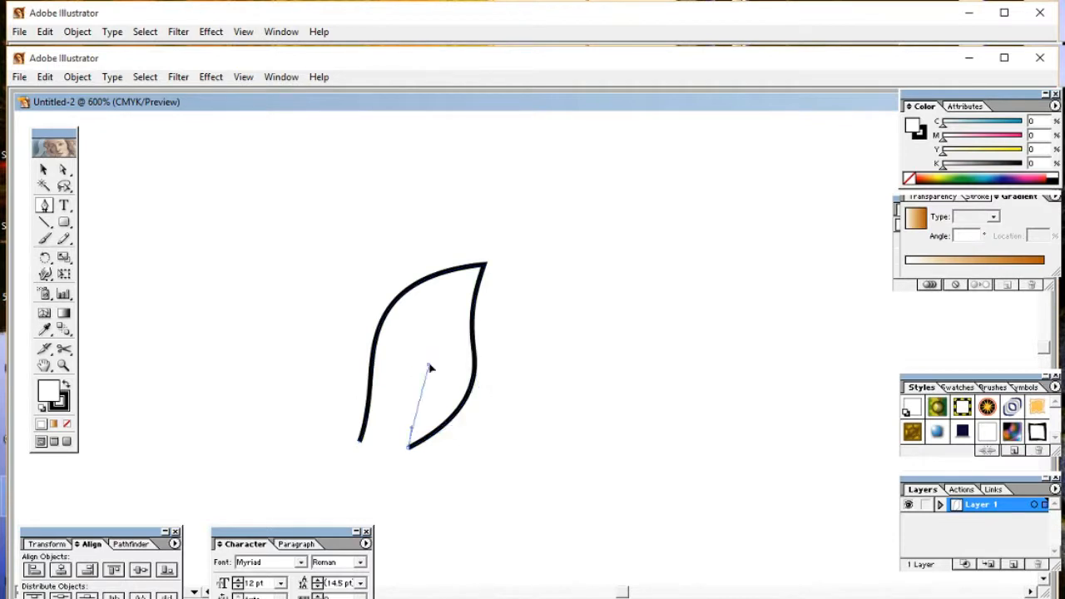
left_click_drag(431, 314, 442, 303)
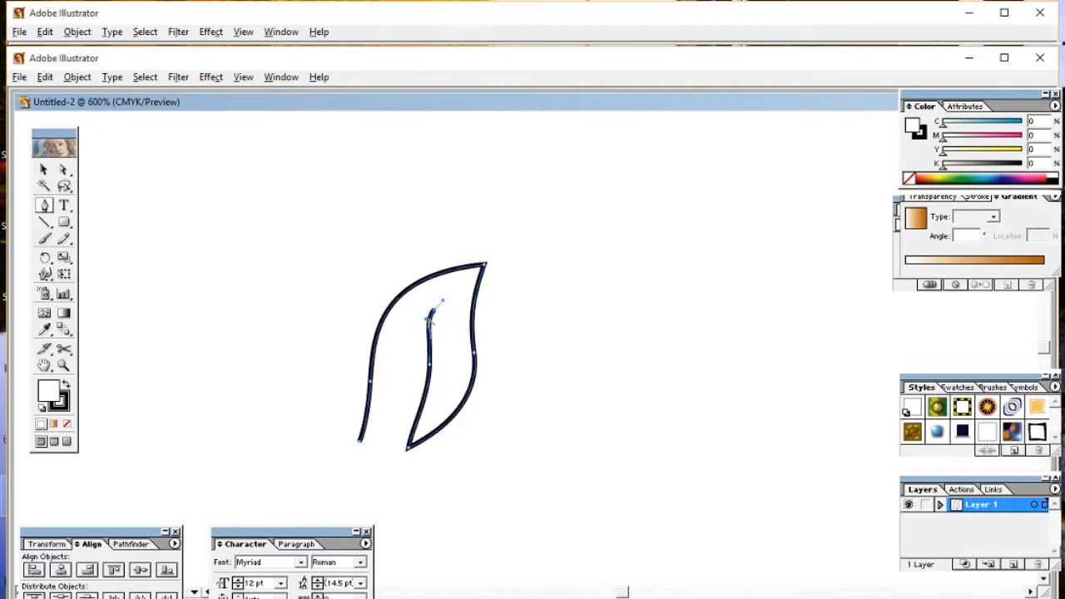
left_click(375, 453)
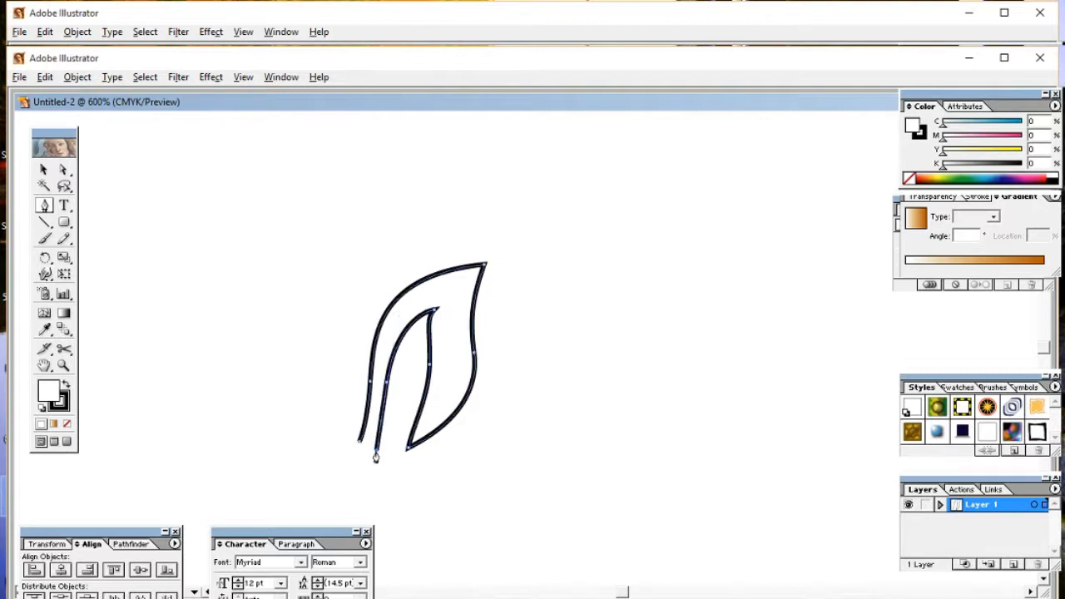
left_click_drag(404, 391, 397, 443)
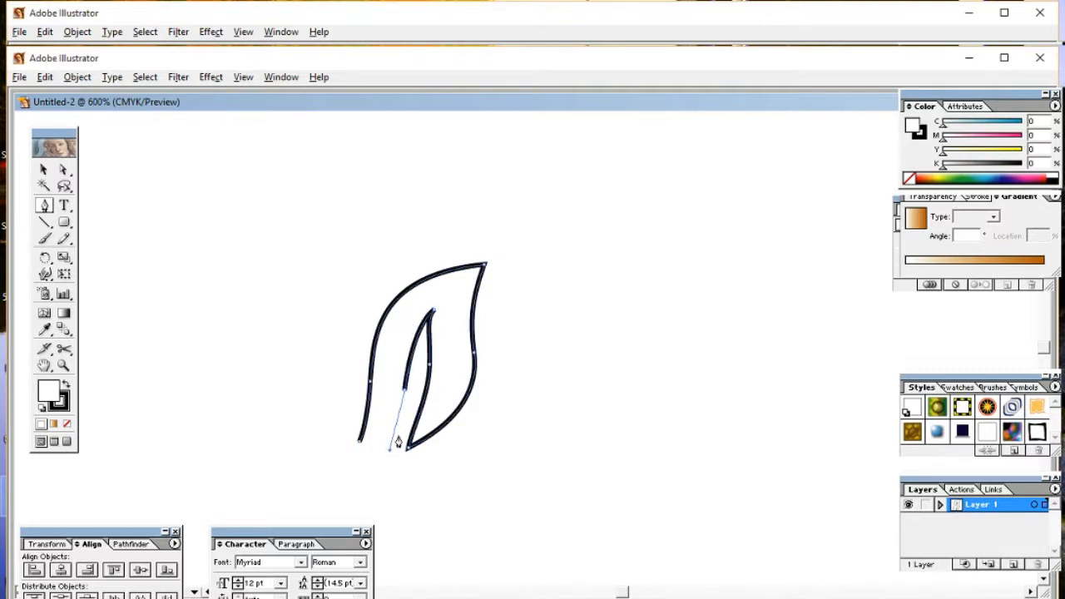
left_click(354, 458)
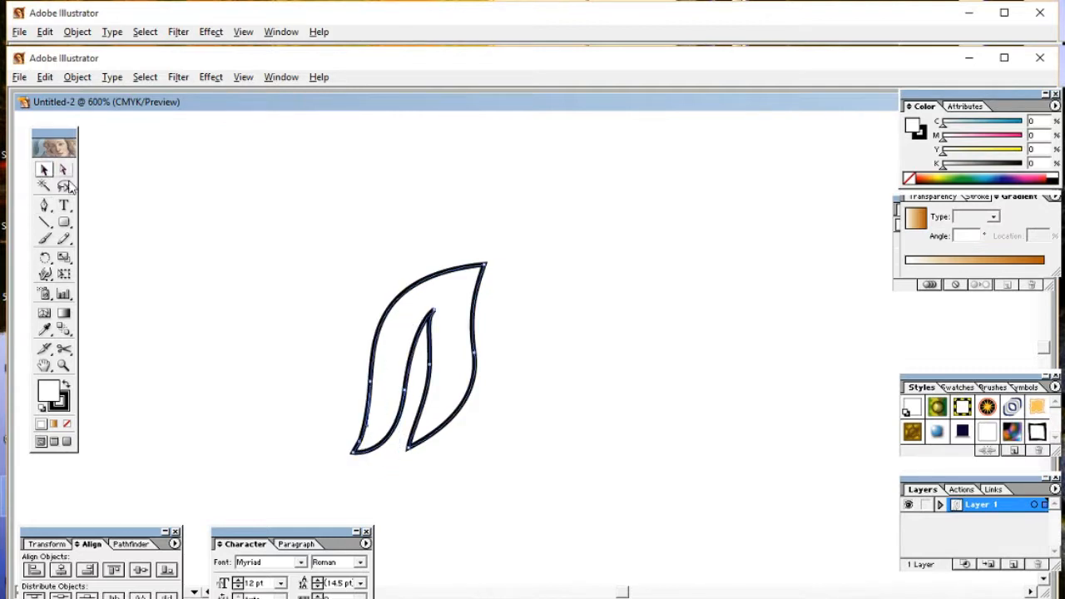
- Remove the leaf's stroke and fill it with orange (C 19, M 50, Y 100, K 0)
key("ctrl+equal")
key("ctrl+equal")
left_click(468, 292)
left_click(60, 402)
key("slash")
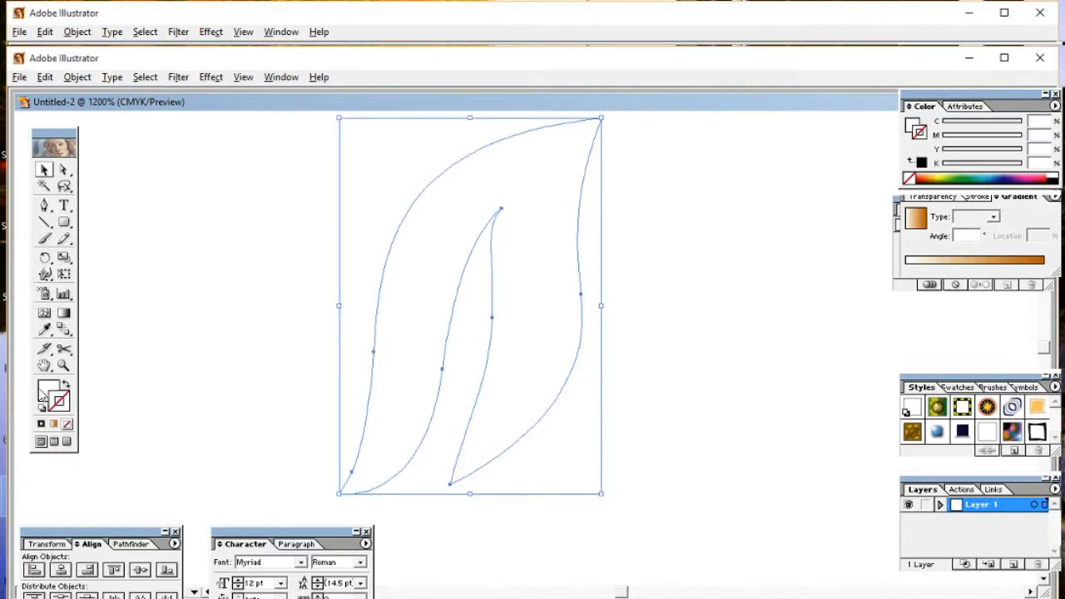
left_click_drag(942, 149, 983, 139)
left_click_drag(1005, 153, 1022, 153)
left_click(608, 321)
- Reshape the right edge of the leaf's inner slit by adjusting its curve with the Direct Selection tool
left_click(63, 169)
left_click(438, 354)
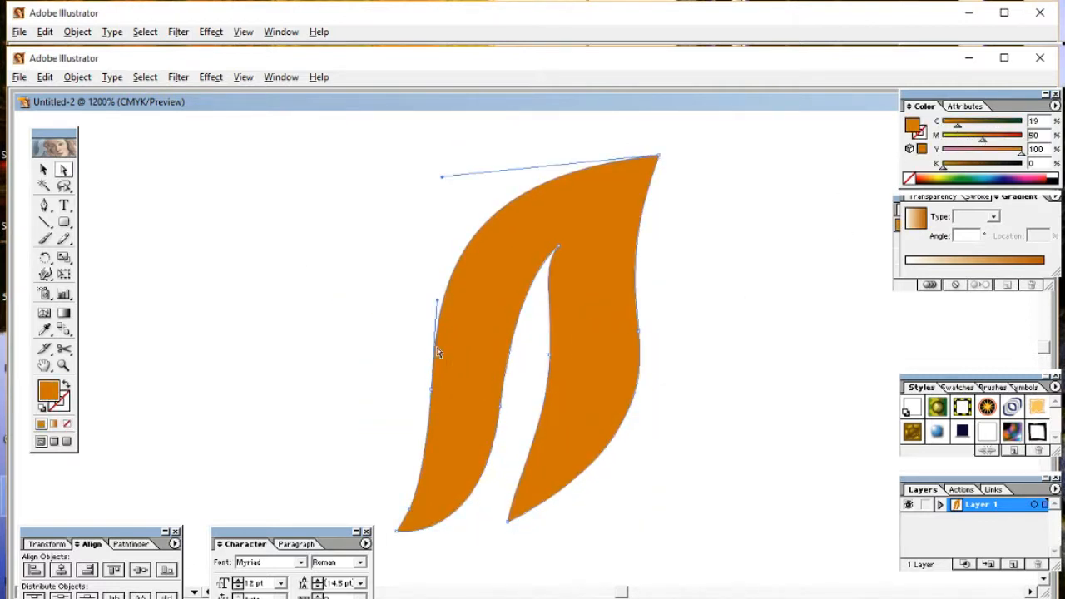
left_click(500, 425)
left_click(483, 541)
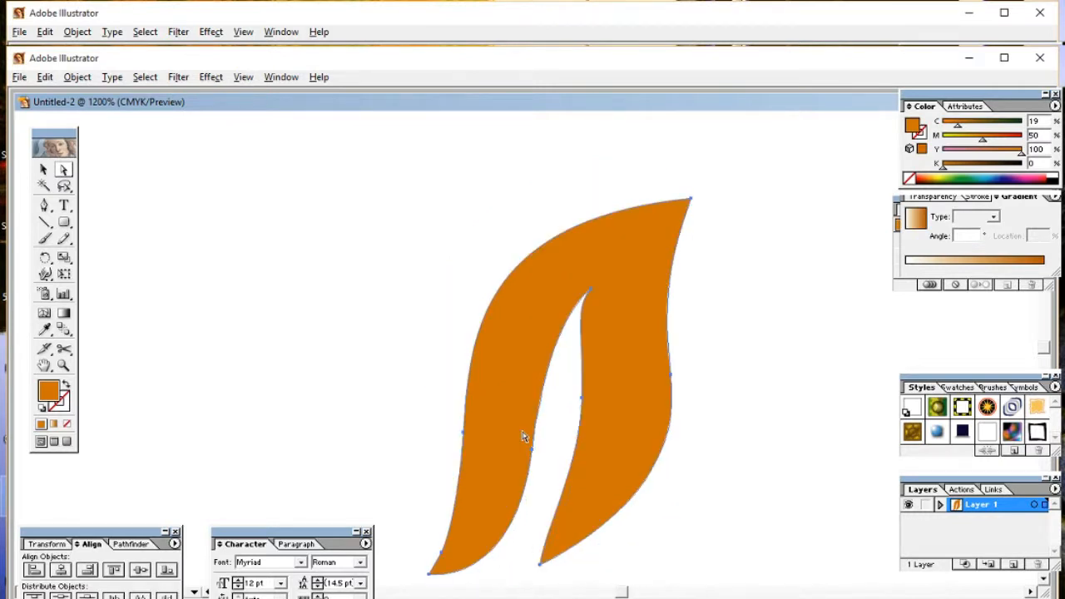
key("ctrl+equal")
left_click(544, 408)
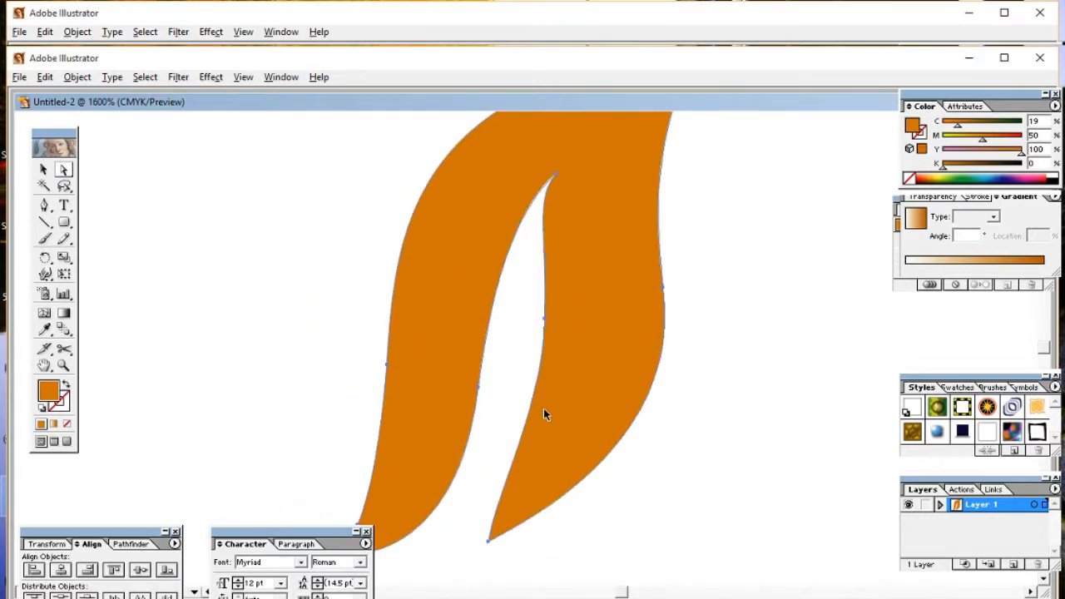
left_click_drag(543, 411, 524, 414)
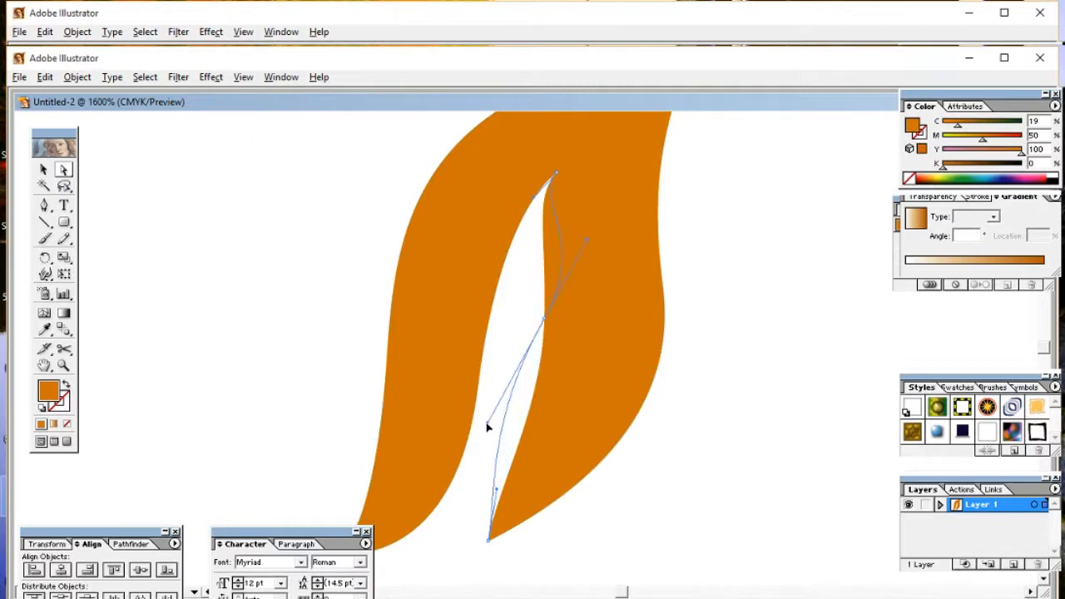
left_click_drag(568, 444, 494, 423)
scroll(494, 423, "down", 3)
- Reshape the left edge of the leaf's slit and refine the lower tip of the leaf's right half
left_click_drag(475, 321, 494, 285)
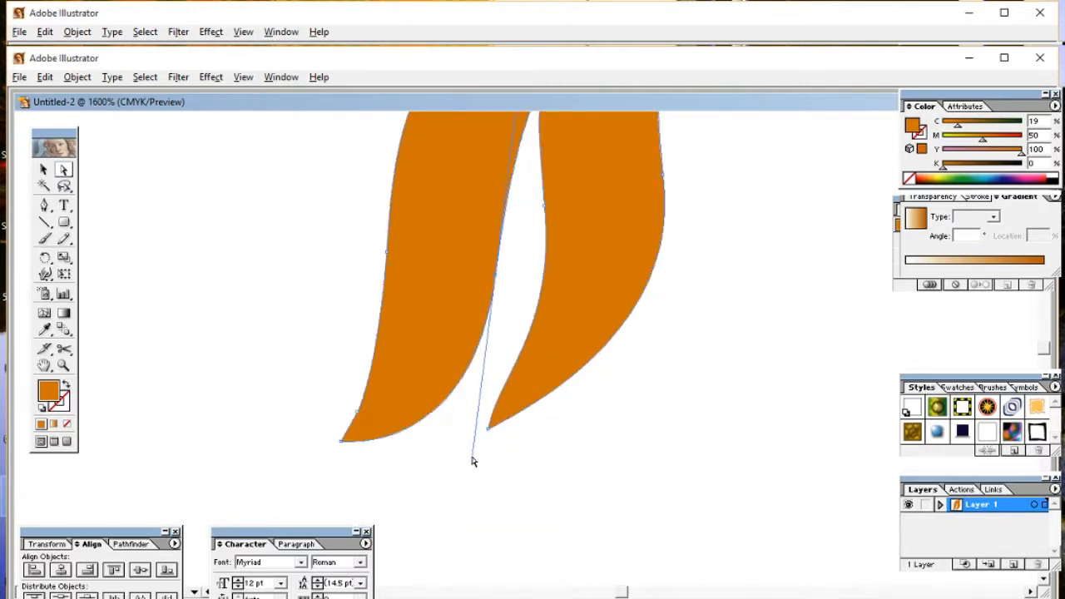
left_click_drag(472, 463, 433, 411)
left_click_drag(503, 401, 502, 401)
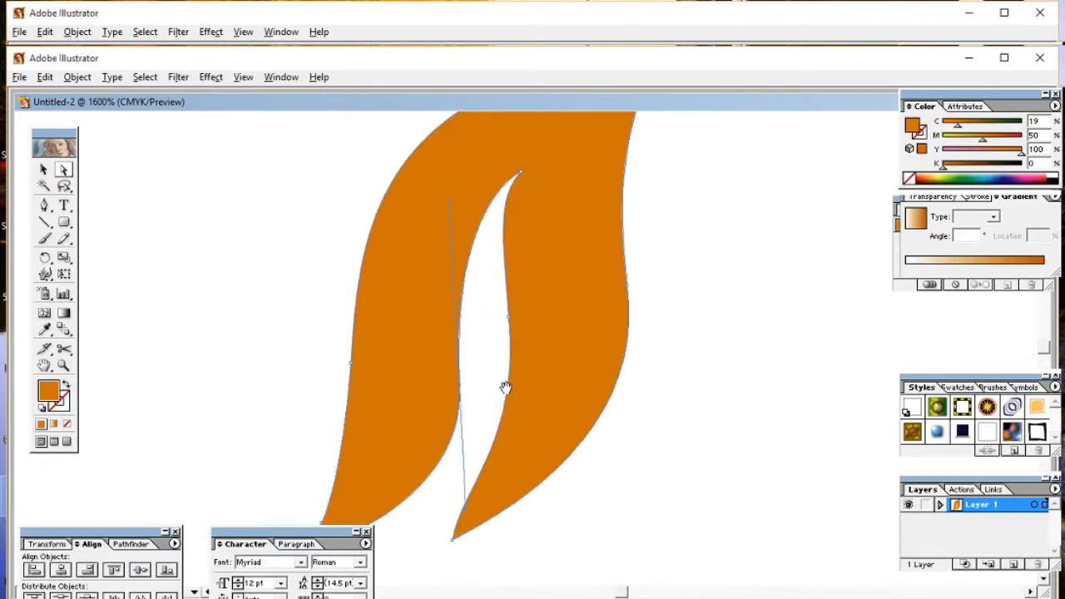
key("ctrl+minus")
key("ctrl+plus")
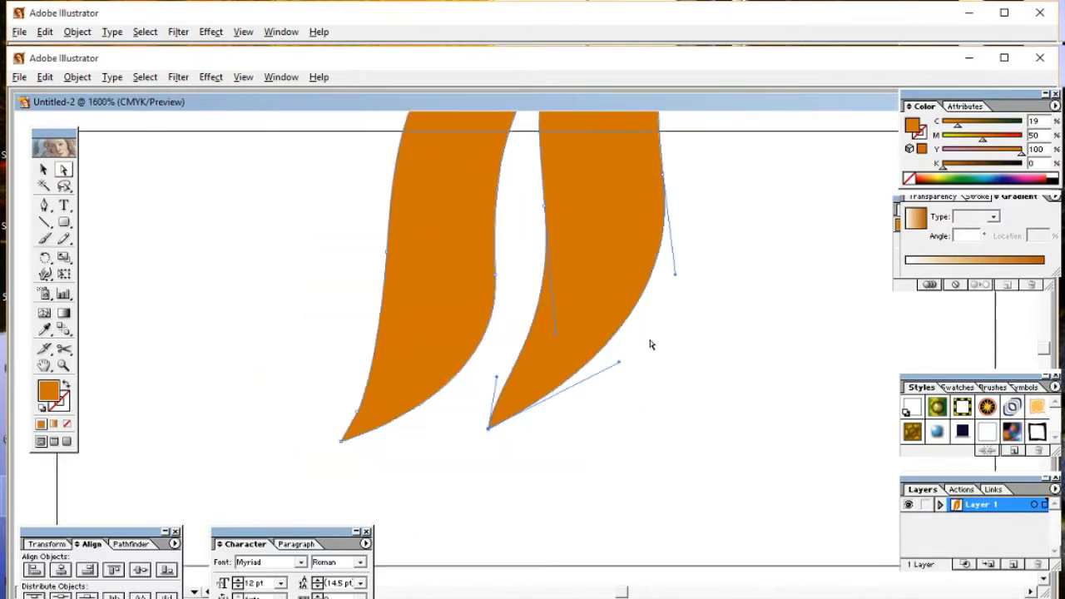
key("ctrl+plus")
left_click_drag(577, 461, 541, 458)
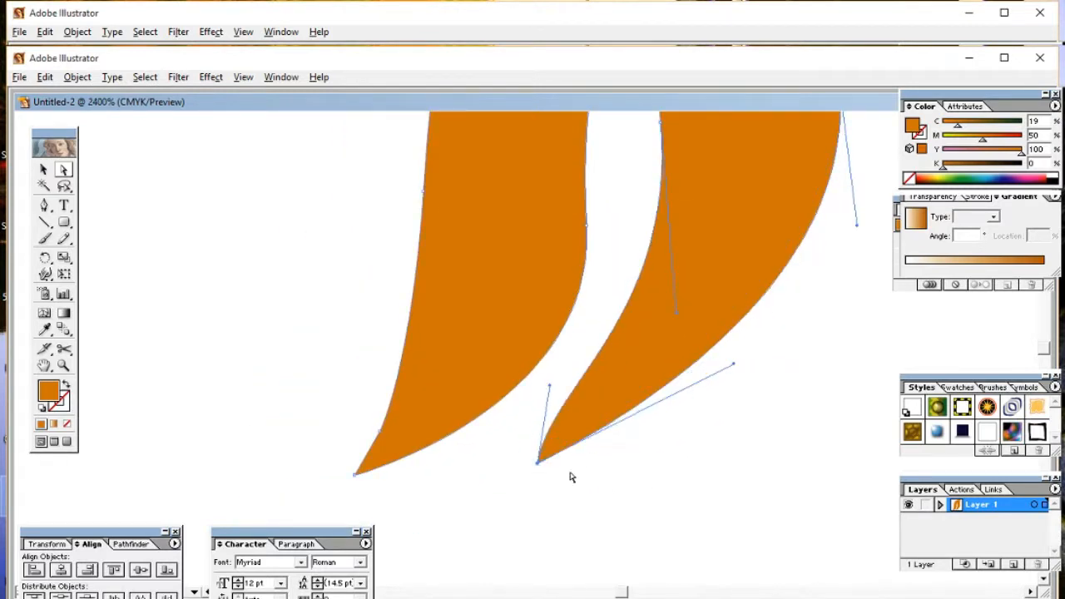
key("ctrl+minus")
key("ctrl+minus")
key("ctrl+minus")
left_click_drag(392, 401, 446, 417)
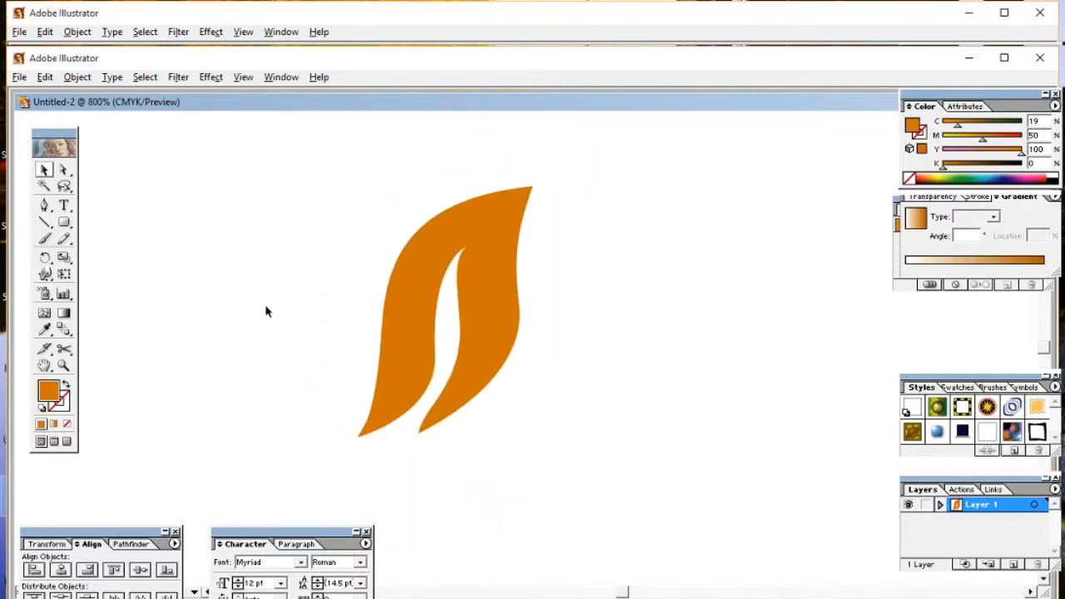
- Select the whole leaf and rearrange the floating Color and Appearance palettes so both are fully accessible
key("ctrl+a")
left_click_drag(923, 96, 815, 55)
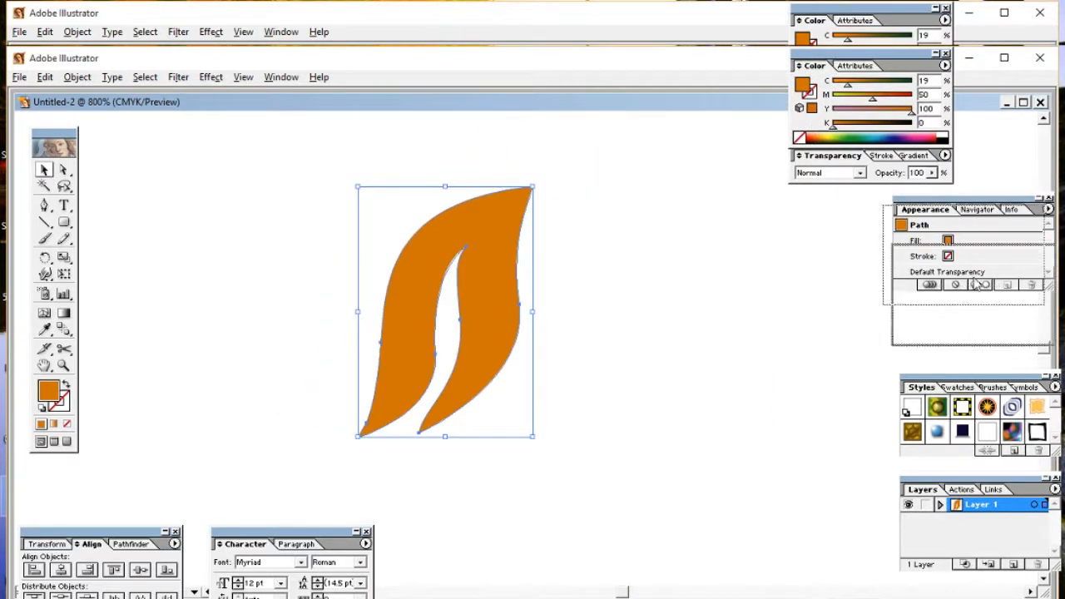
left_click_drag(980, 284, 987, 369)
left_click_drag(814, 66, 897, 333)
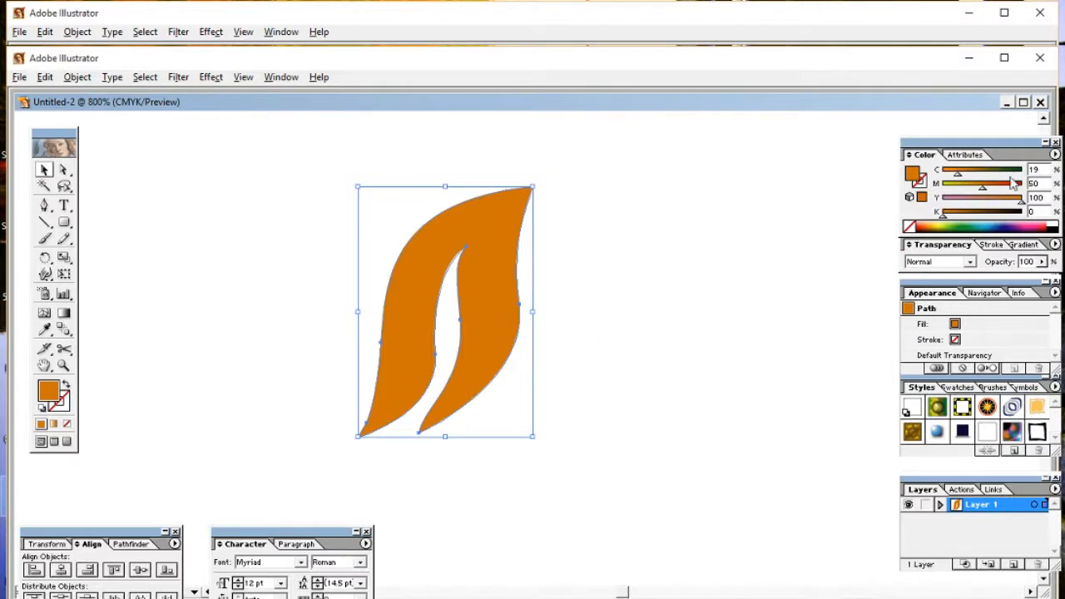
- Recolour the leaf's fill green and switch the colour sliders to RGB mode
left_click_drag(1022, 202, 1024, 173)
left_click_drag(956, 201, 924, 193)
left_click_drag(1022, 174, 957, 191)
left_click(1055, 154)
left_click(999, 198)
- Fill the leaf with a linear gradient running from golden brown (R 187, G 169, B 58) to green
left_click(1022, 245)
left_click(973, 309)
left_click(1044, 319)
left_click(906, 318)
left_click(1055, 155)
left_click(1003, 192)
left_click_drag(1021, 208, 1000, 177)
key("ctrl+minus")
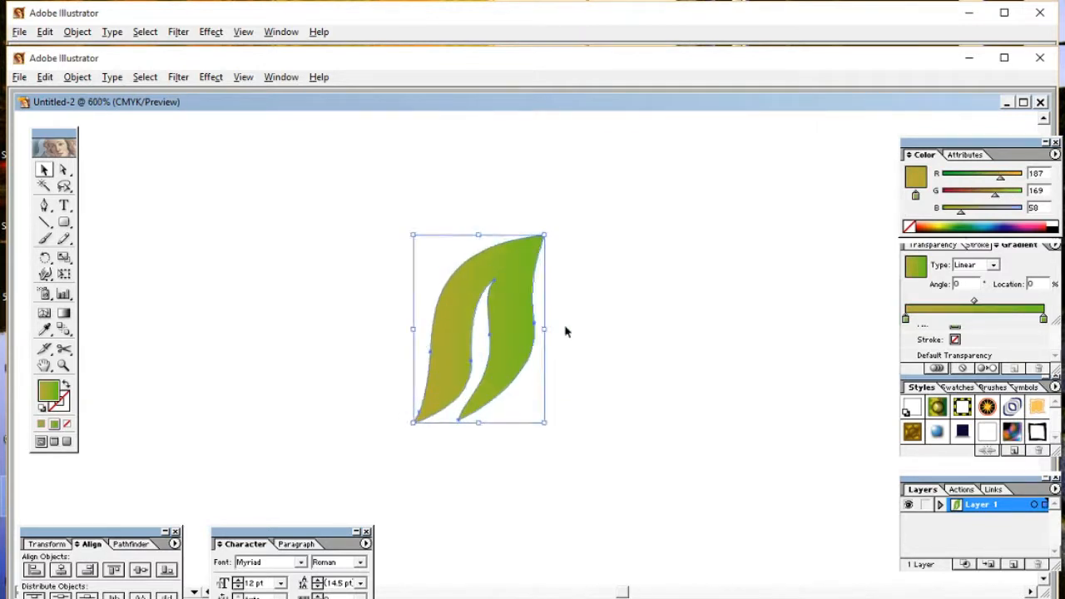
- Shift the leaf aside, create a copy reflected across the horizontal axis, and place the copy to its left
left_click_drag(498, 359, 722, 375)
right_click(742, 324)
mouse_move(783, 476)
left_click(904, 525)
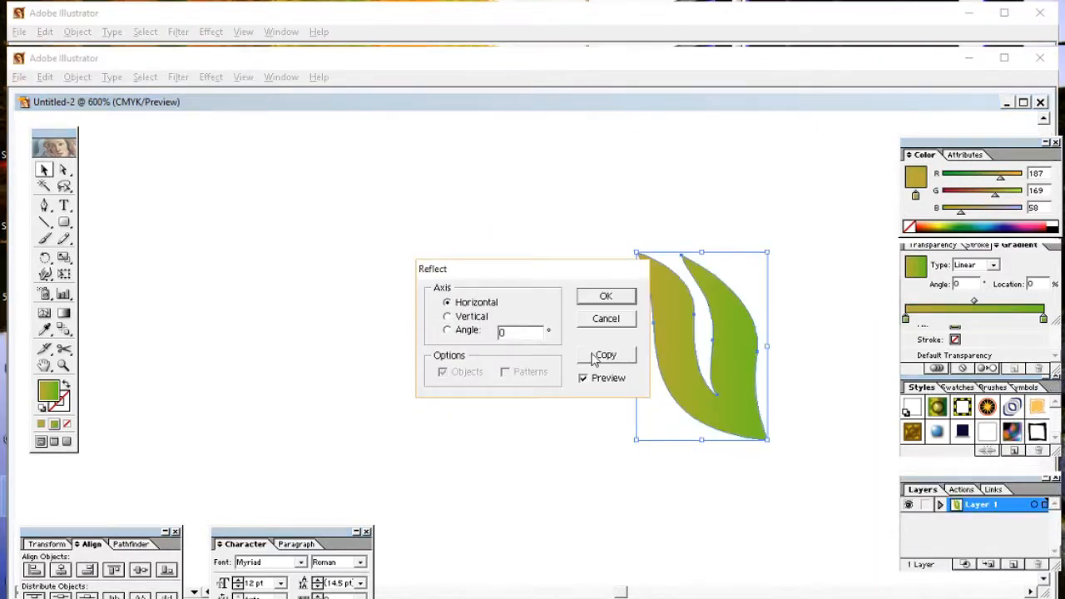
left_click(448, 317)
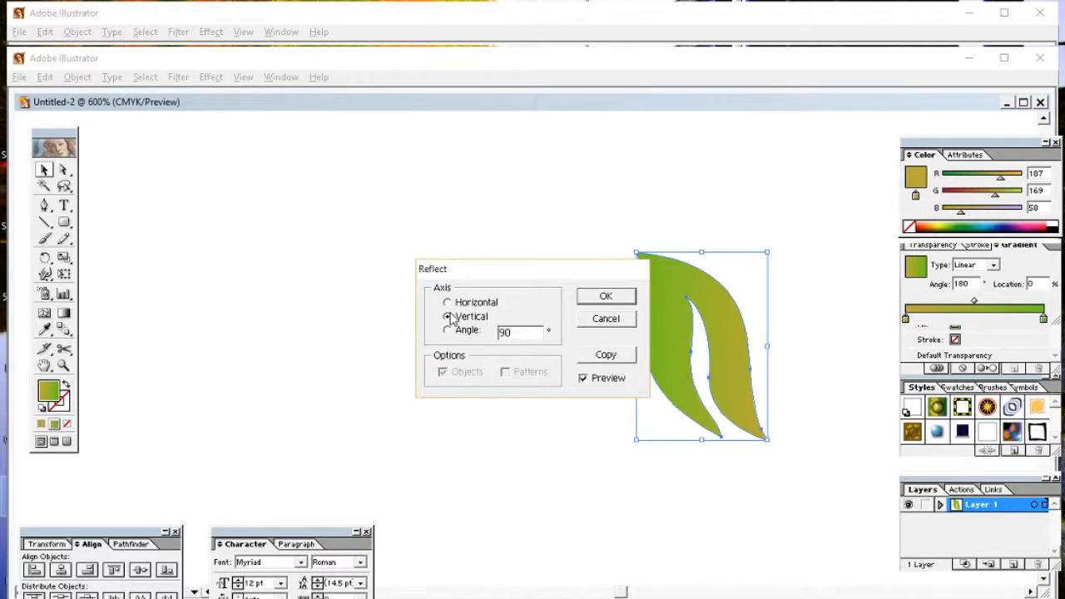
left_click(447, 303)
left_click(605, 355)
left_click_drag(711, 374, 582, 354)
- Reflect the leaf copy again, and shrink and rotate it so it leans left beside the large leaf
right_click(601, 293)
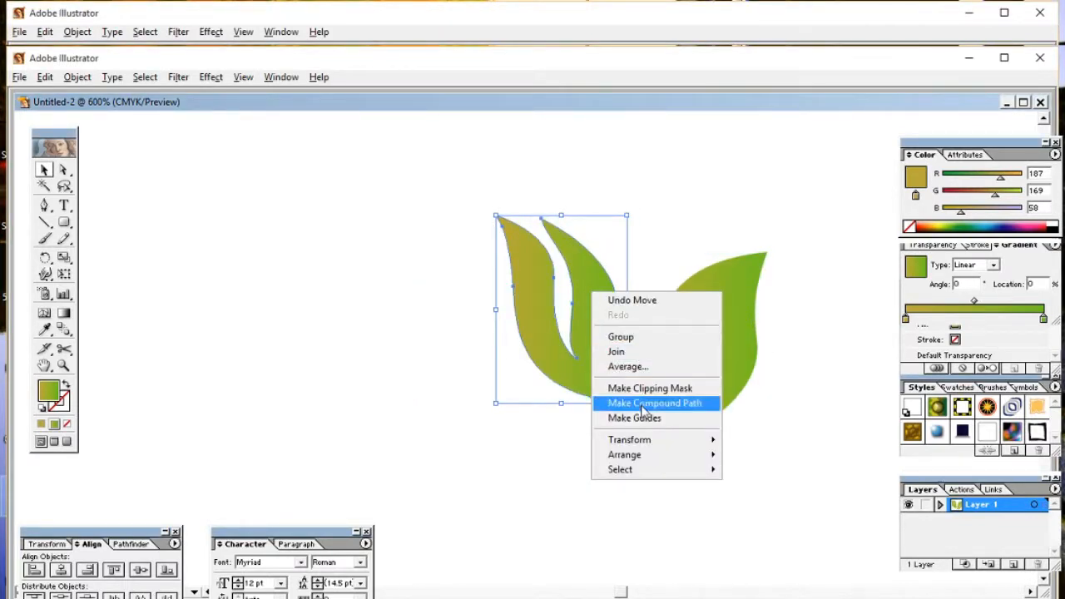
left_click(756, 491)
left_click_drag(611, 268, 797, 436)
left_click(792, 464)
left_click_drag(627, 214, 662, 310)
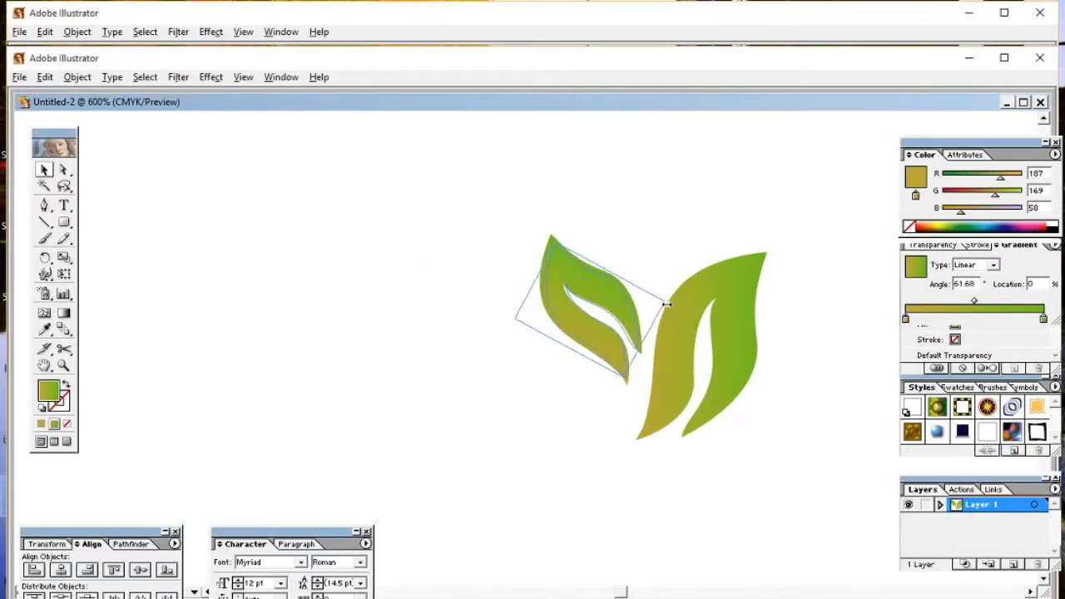
- Extend the large leaf's upper tip outward and smooth the curve of its right edge
left_click(716, 350)
left_click(63, 169)
left_click(768, 254)
left_click_drag(769, 263, 790, 243)
key("ctrl+plus")
left_click_drag(807, 347, 577, 355)
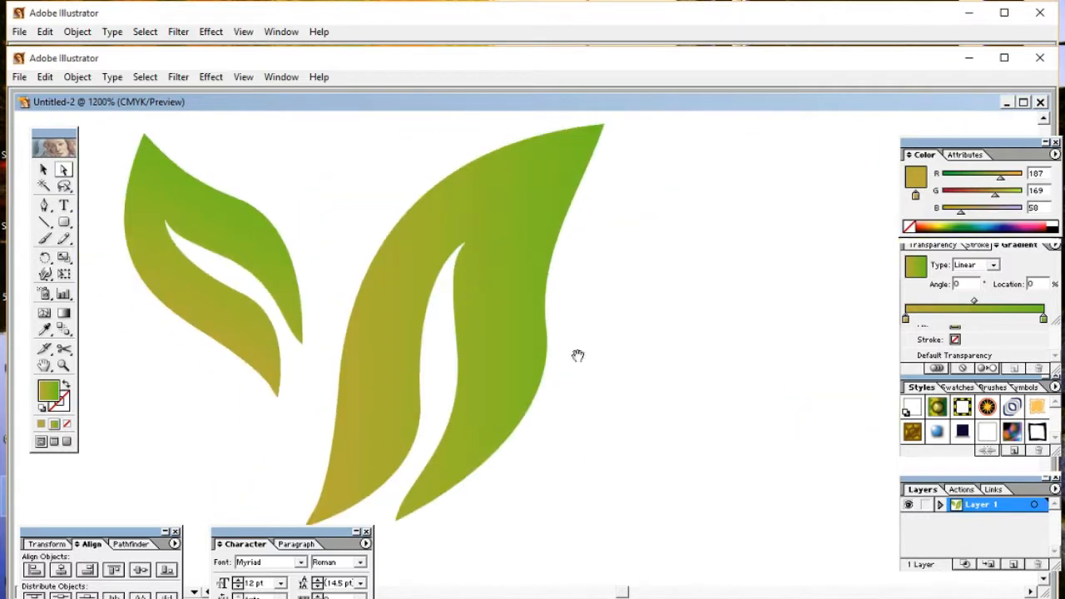
left_click(536, 252)
left_click_drag(556, 250, 659, 388)
key("ctrl+minus")
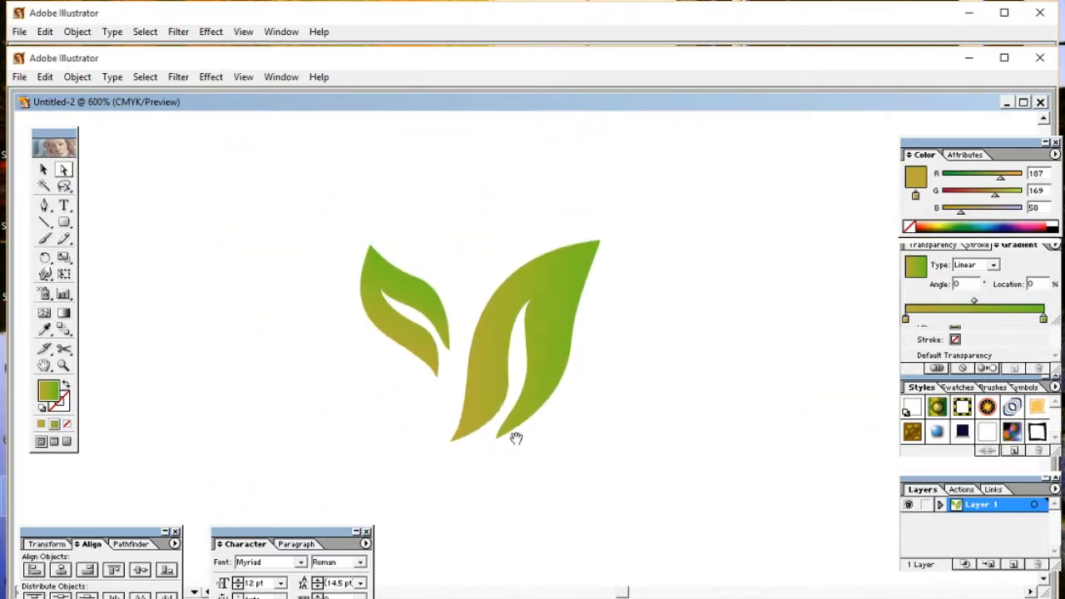
- Rotate the small leaf further to the left and place a duplicate of it above
key("v")
left_click(502, 391)
left_click_drag(516, 401, 464, 364)
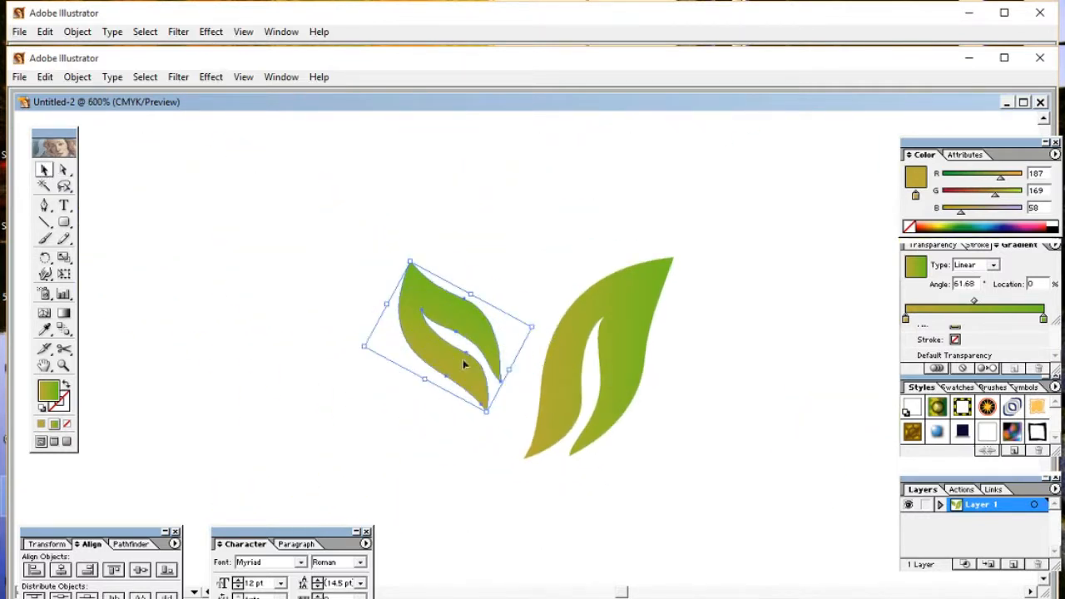
left_click_drag(535, 328, 538, 269)
left_click(609, 240)
- Reflect the upper small leaf across the vertical axis, and rotate and position it above the gap between the other two leaves
right_click(541, 268)
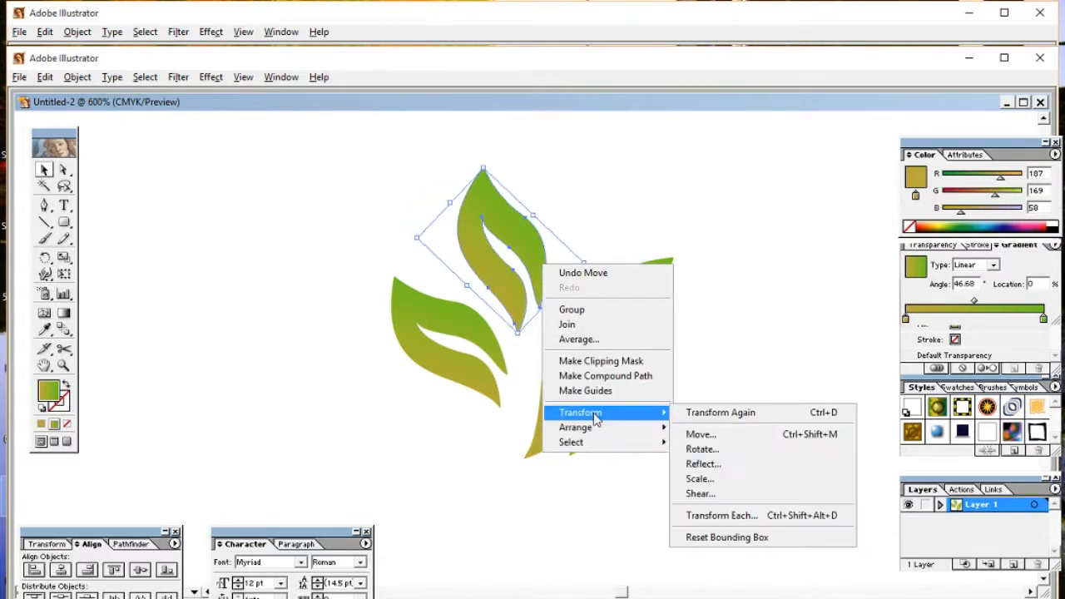
left_click(701, 459)
left_click(449, 324)
left_click(606, 295)
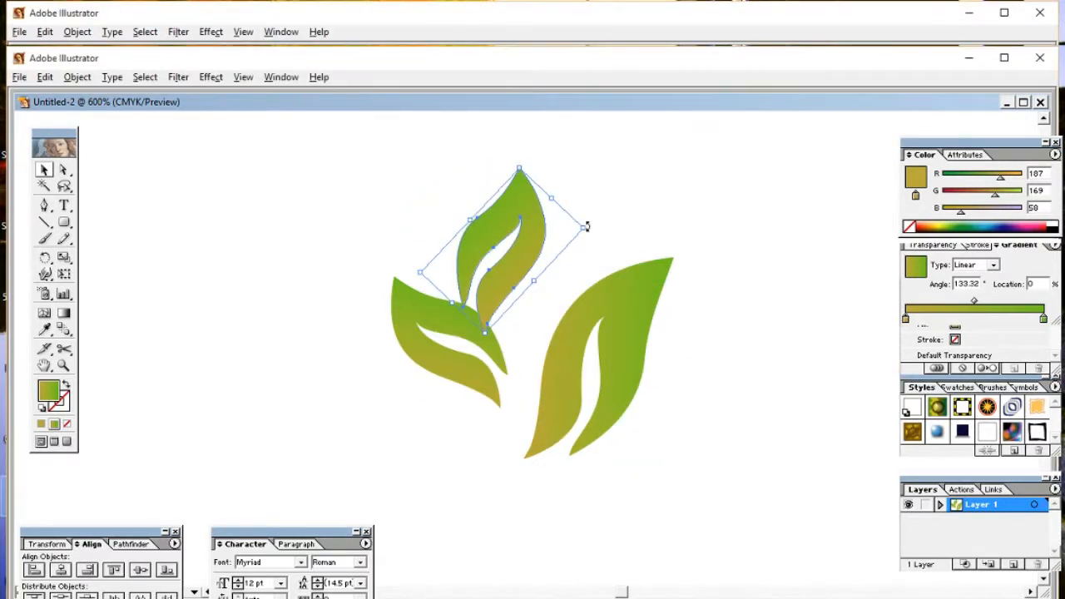
left_click_drag(586, 226, 523, 217)
left_click_drag(542, 169, 662, 261)
left_click(567, 279)
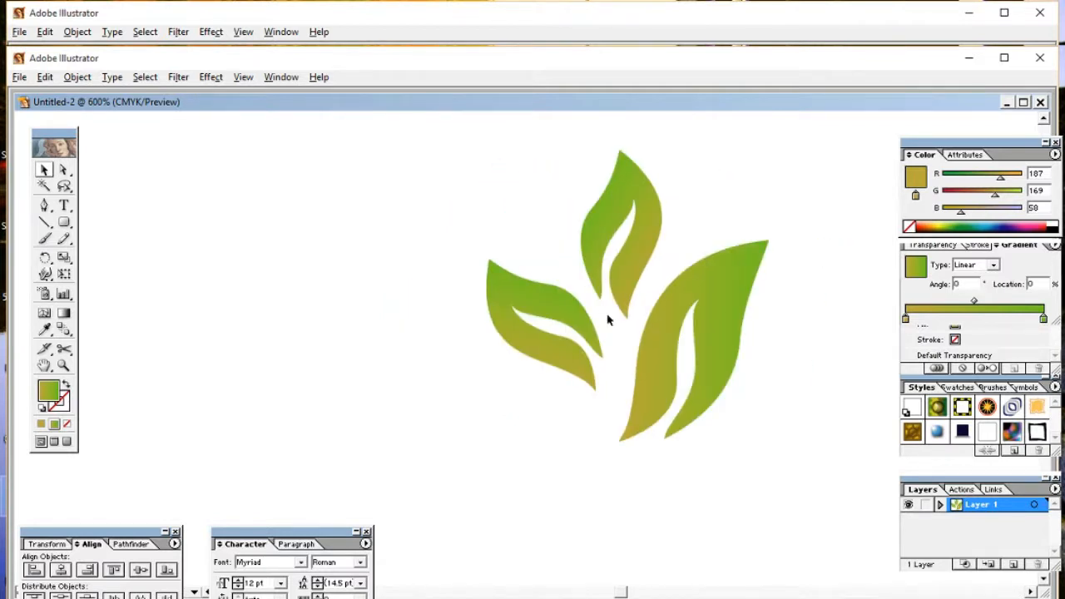
key("ctrl+minus")
key("p")
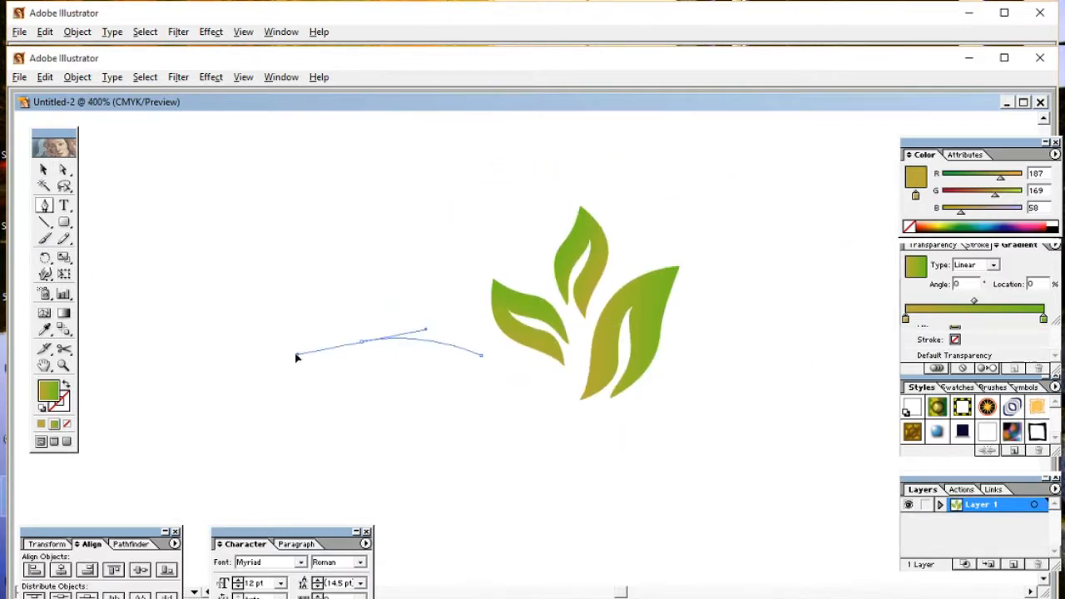
left_click_drag(339, 353, 339, 350)
left_click(333, 361)
key("slash")
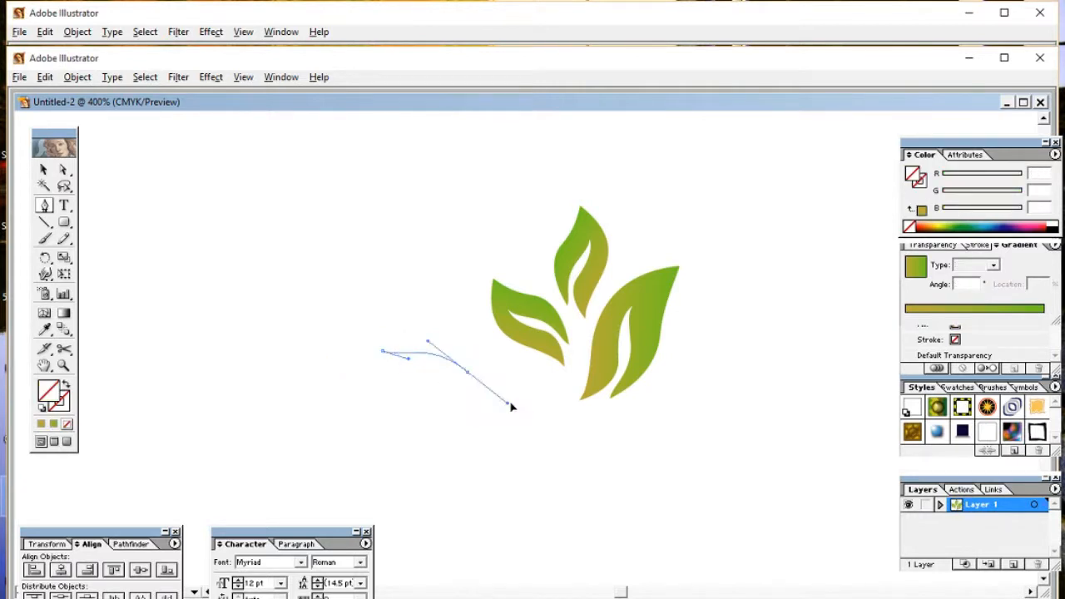
- Draw a closed, arched band tapering to its left end beside the leaves with the Pen tool, with no fill or stroke
key("ctrl+plus")
left_click(290, 242, "ctrl")
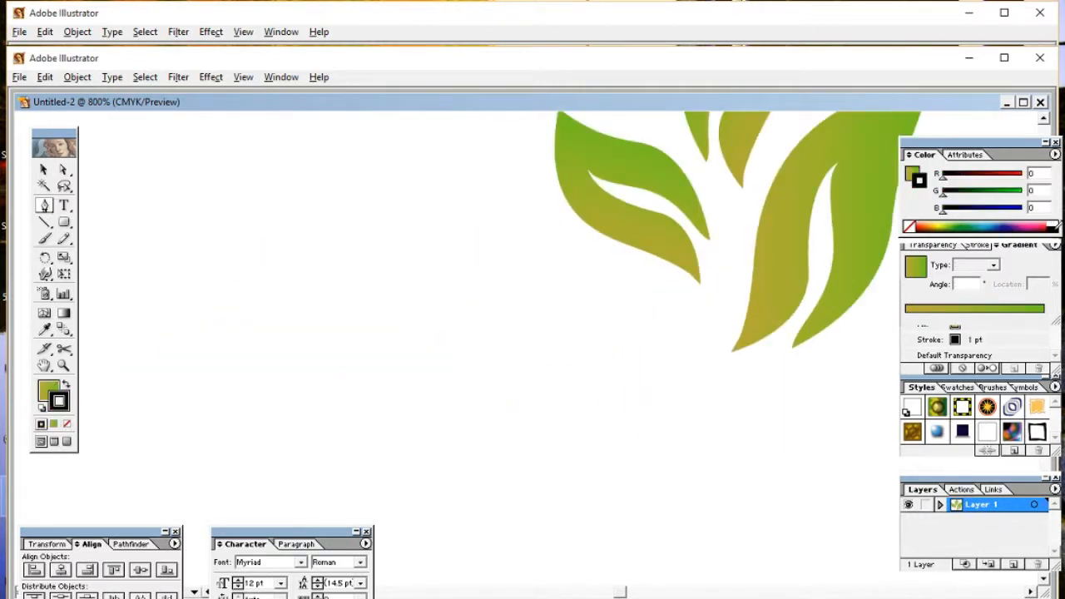
left_click_drag(339, 248, 310, 264)
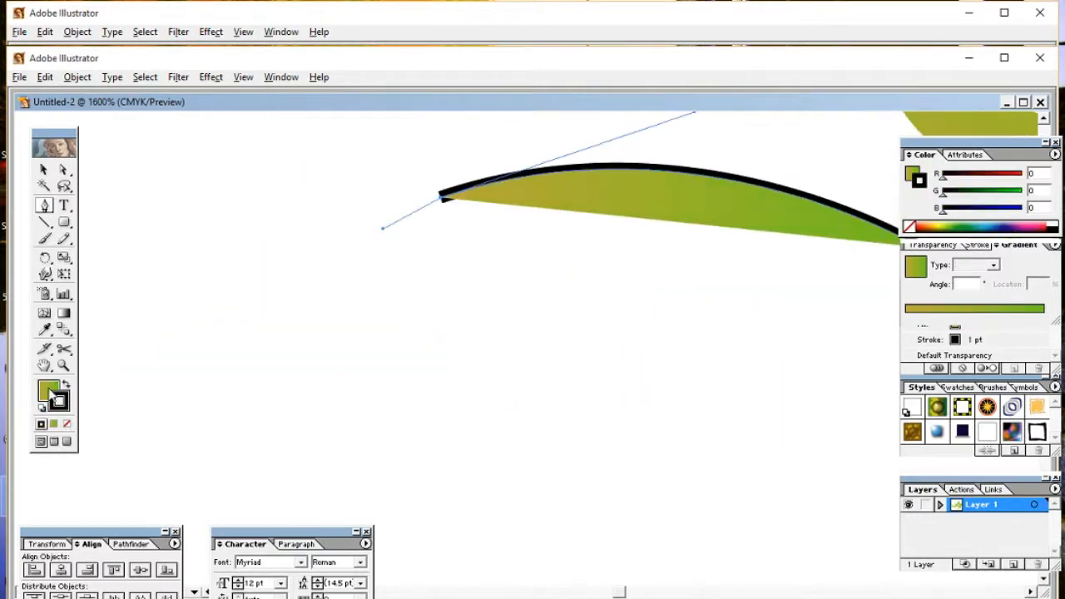
key("slash")
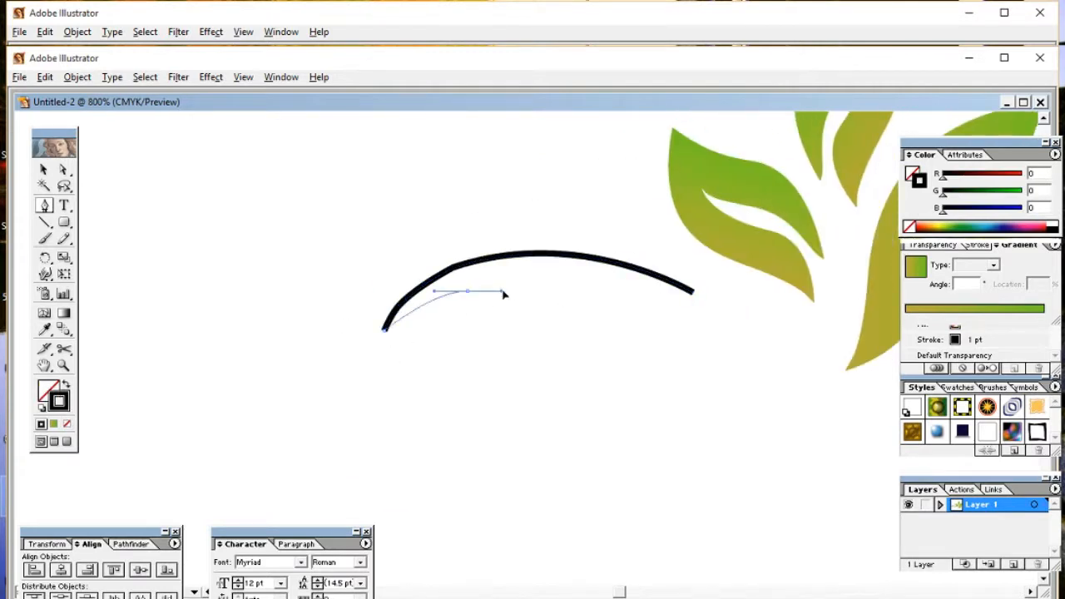
left_click_drag(504, 294, 503, 294)
left_click_drag(686, 327, 761, 373)
left_click_drag(696, 292, 694, 336)
left_click(45, 169)
key("slash")
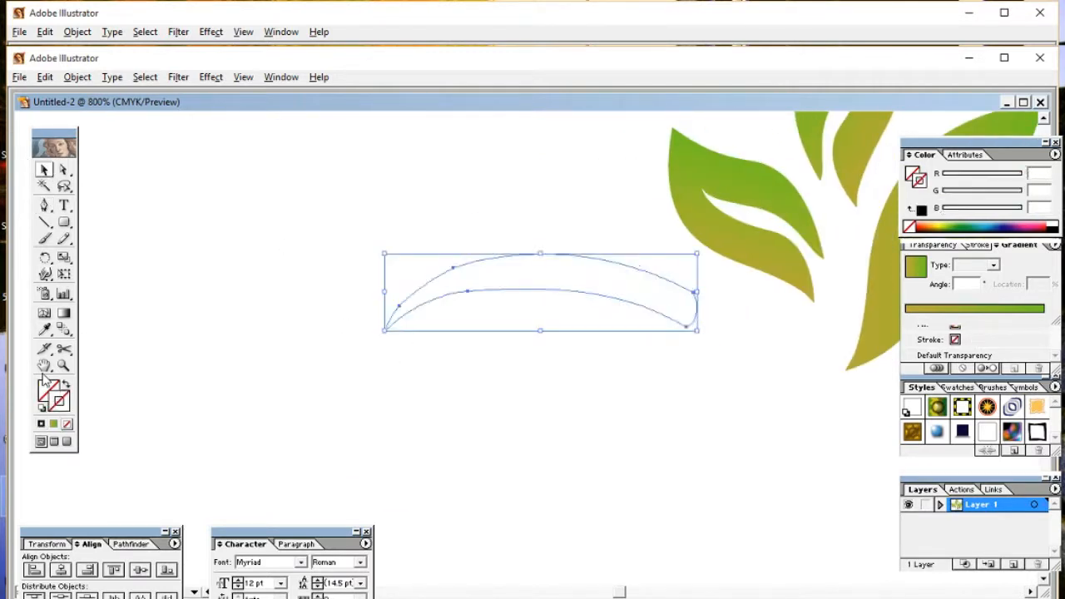
- Fill the arched band with solid black and reshape the outline near its rounded right end to form an eyebrow
key("comma")
key("ctrl+equal")
key("ctrl+equal")
key("ctrl+equal")
key("a")
left_click(429, 298)
left_click_drag(810, 172, 868, 139)
left_click(546, 216)
key("ctrl+minus")
key("ctrl+minus")
key("ctrl+minus")
key("ctrl+minus")
key("ctrl+equal")
key("ctrl+equal")
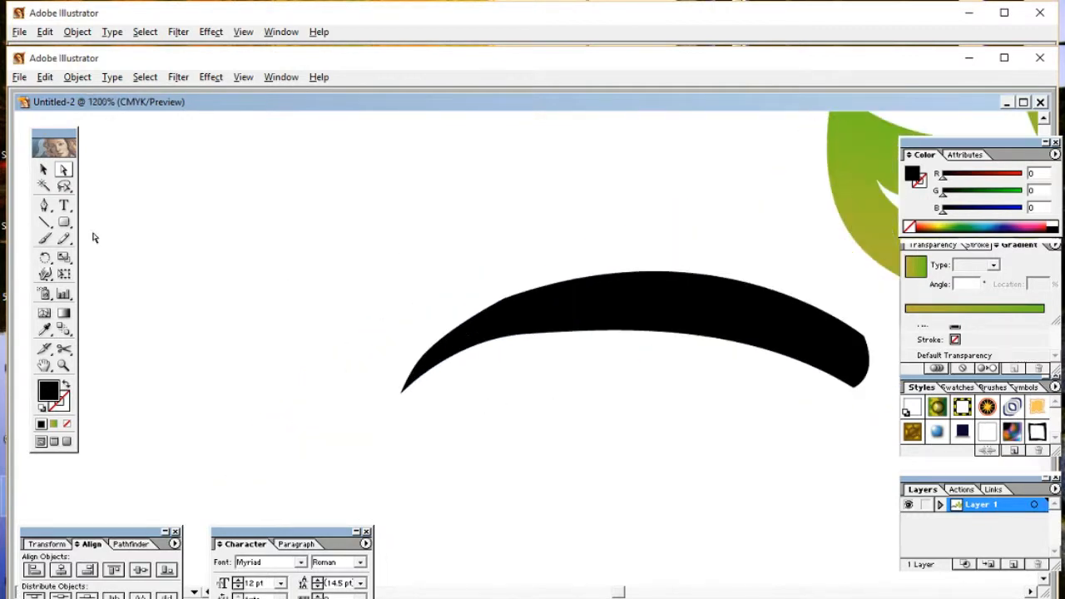
- Draw an ellipse, subtract an offset copy from it to form a thin black crescent, and place it beneath the eyebrow
key("l")
left_click_drag(444, 321, 768, 527)
key("v")
mouse_move(553, 416)
left_mouse_down()
mouse_move(181, 297)
mouse_move(261, 285)
mouse_move(261, 274)
left_mouse_up()
left_click(127, 543)
left_click(58, 569)
left_click_drag(162, 352, 495, 483)
key("ctrl+shift+a")
scroll(495, 483, "down", 2)
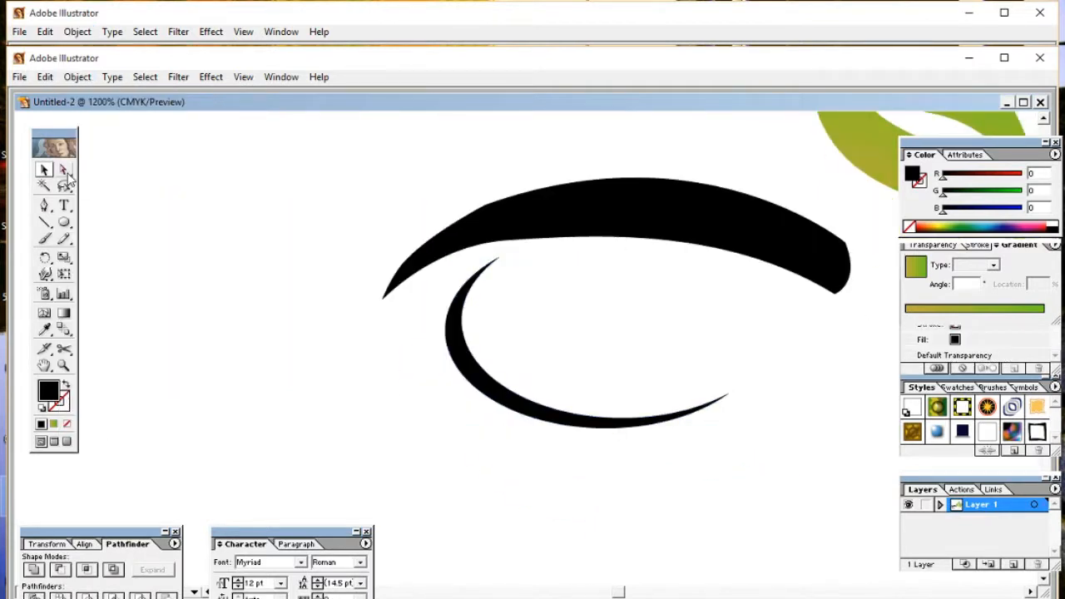
- Reshape the bottom anchor of the crescent so its right end becomes a long, thin, nearly straight taper
left_click(63, 170)
left_click_drag(620, 426, 630, 429)
left_click_drag(489, 277, 669, 392)
key("v")
left_click(328, 391)
- Start a Pen outline at the eye's outer corner with a black 0.25 pt stroke and no fill
key("p")
left_click_drag(463, 302, 556, 264)
left_click_drag(492, 273, 434, 295)
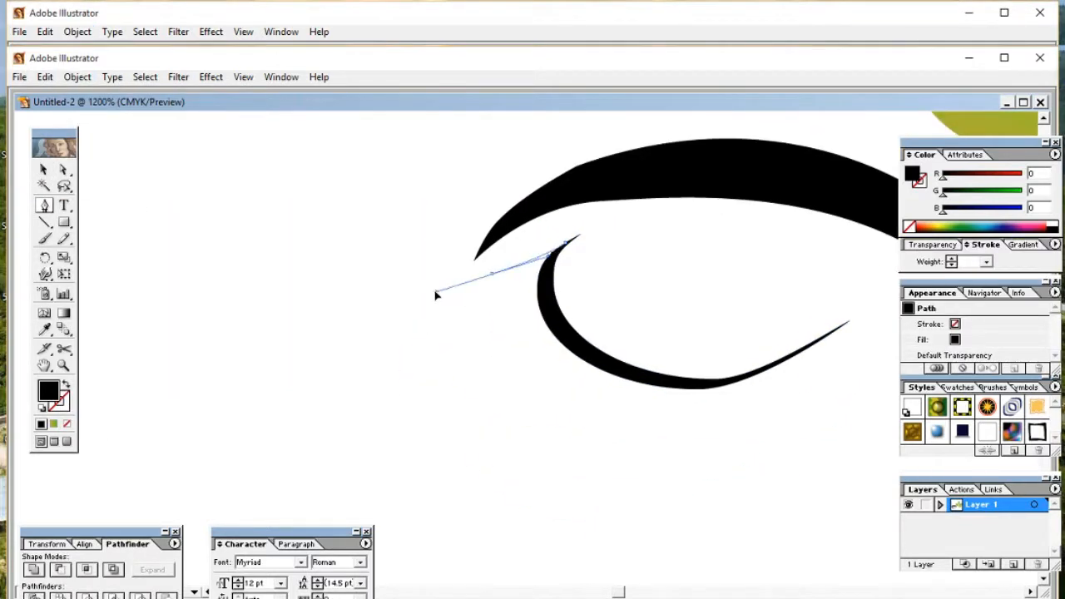
key("shift+x")
left_click(986, 261)
left_click(970, 267)
left_click(468, 285)
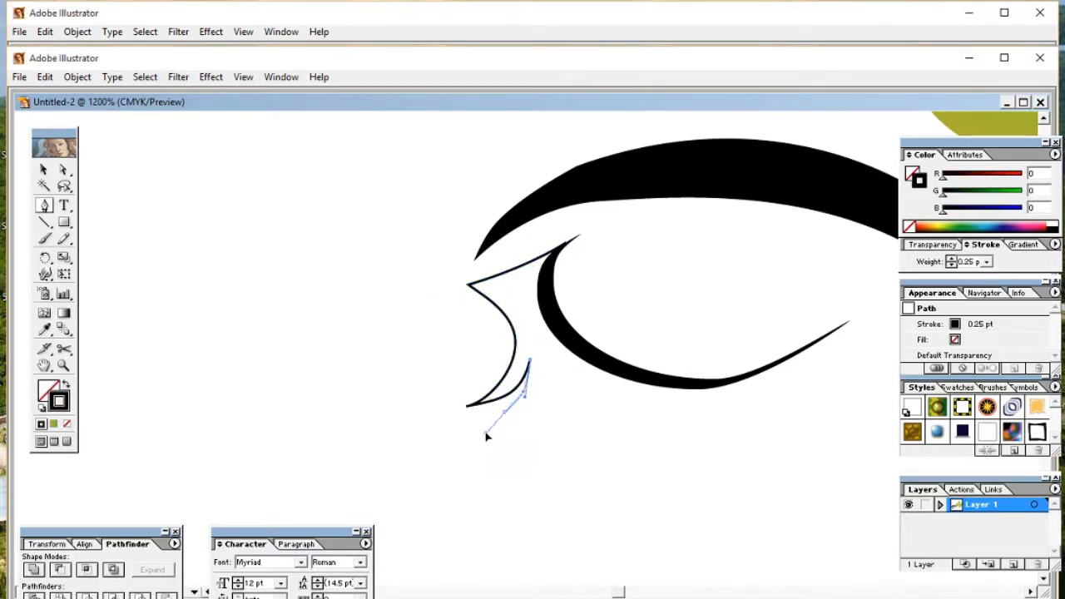
- Continue the corner outline with pointed, curved lash tips and close it against the upper end of the crescent
key("ctrl+plus")
left_click_drag(550, 408, 293, 275)
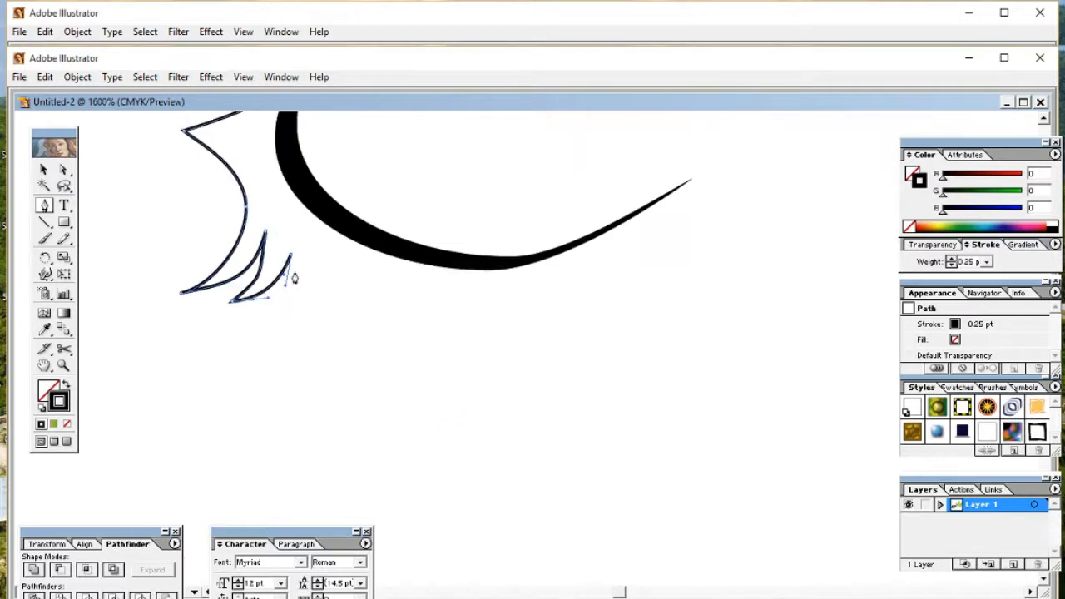
left_click(43, 169)
left_click(81, 238)
left_click(309, 190)
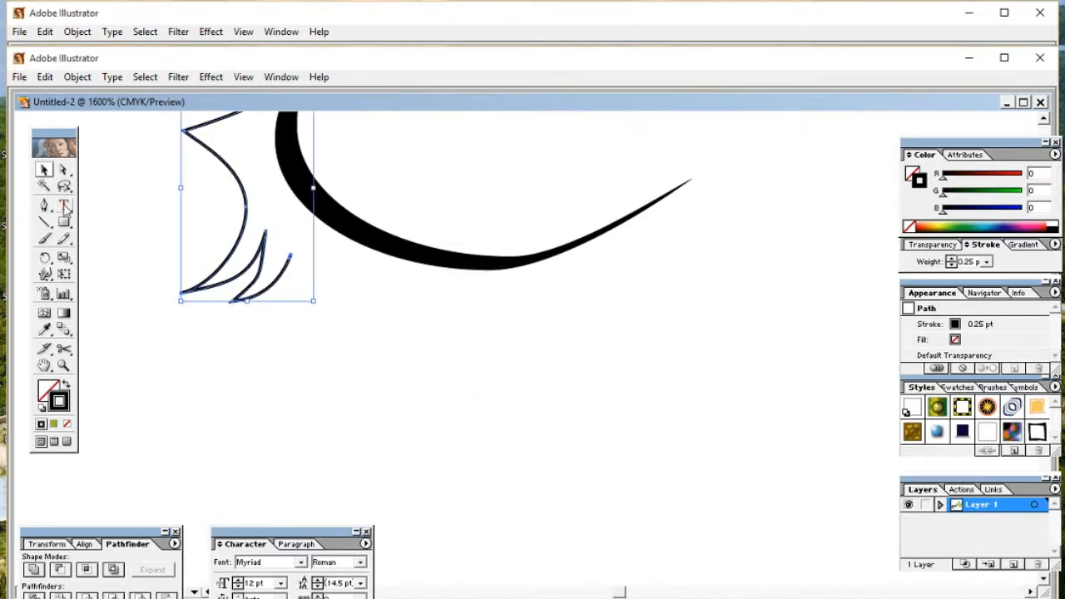
key("p")
left_click_drag(295, 179, 291, 116)
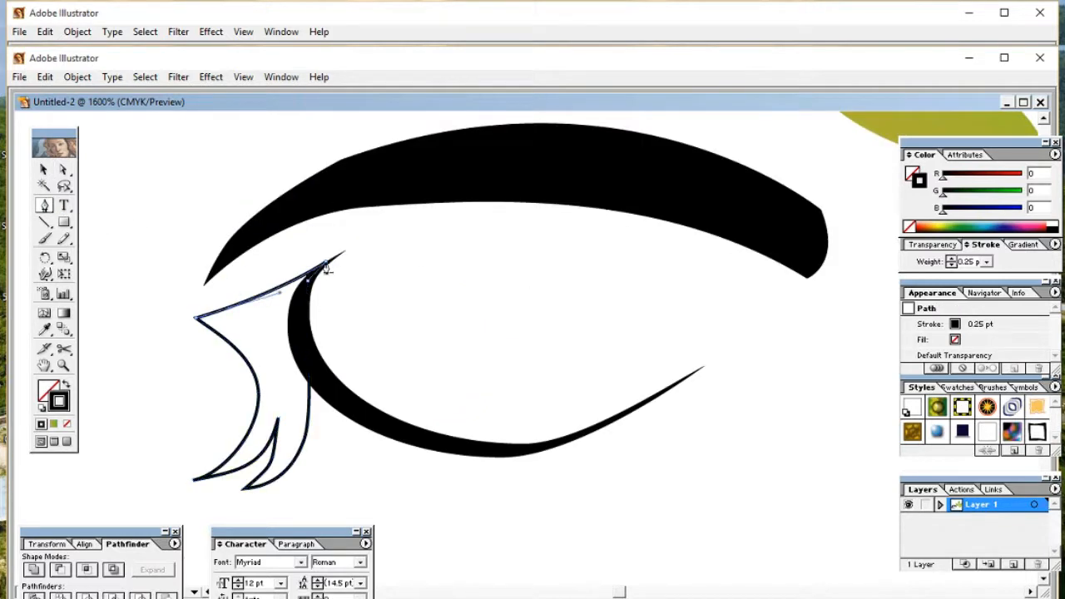
- Fill the corner shape black, draw a curved black lash beside it, and duplicate the lash along the crescent in decreasing size
left_click_drag(178, 475, 250, 416)
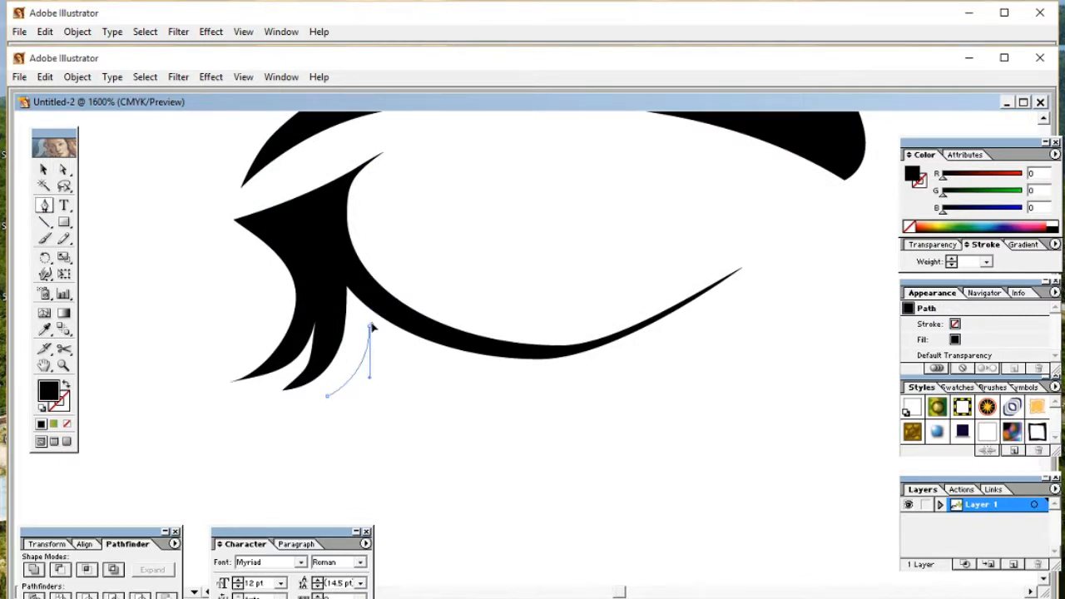
left_click(328, 396)
key("v")
left_click_drag(366, 349, 527, 383)
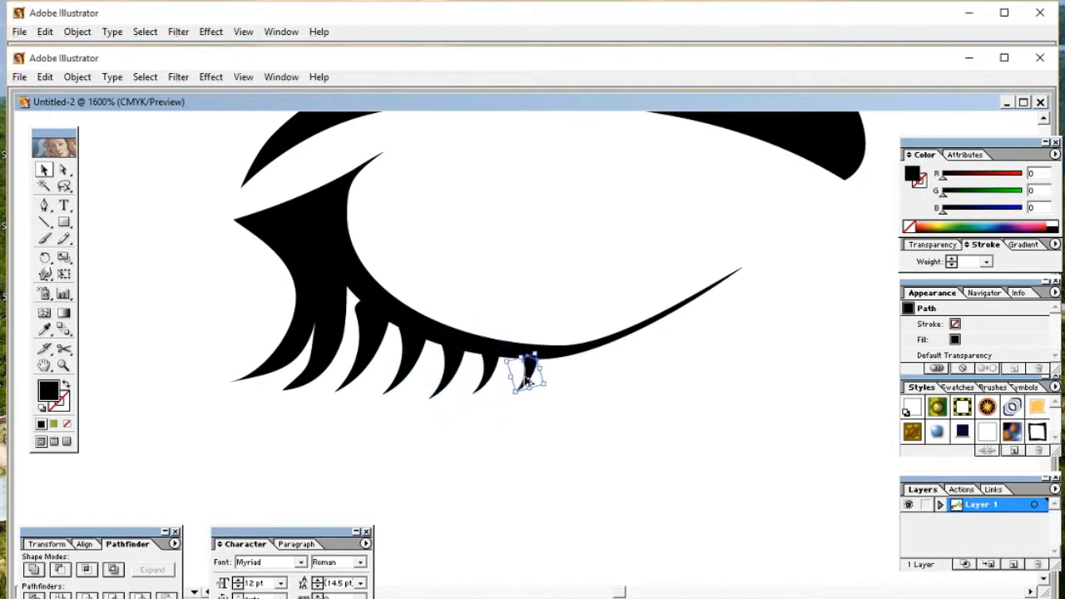
- Resize and reposition the lashes along the crescent so they shrink evenly toward its thin inner tip
key("ctrl+equal")
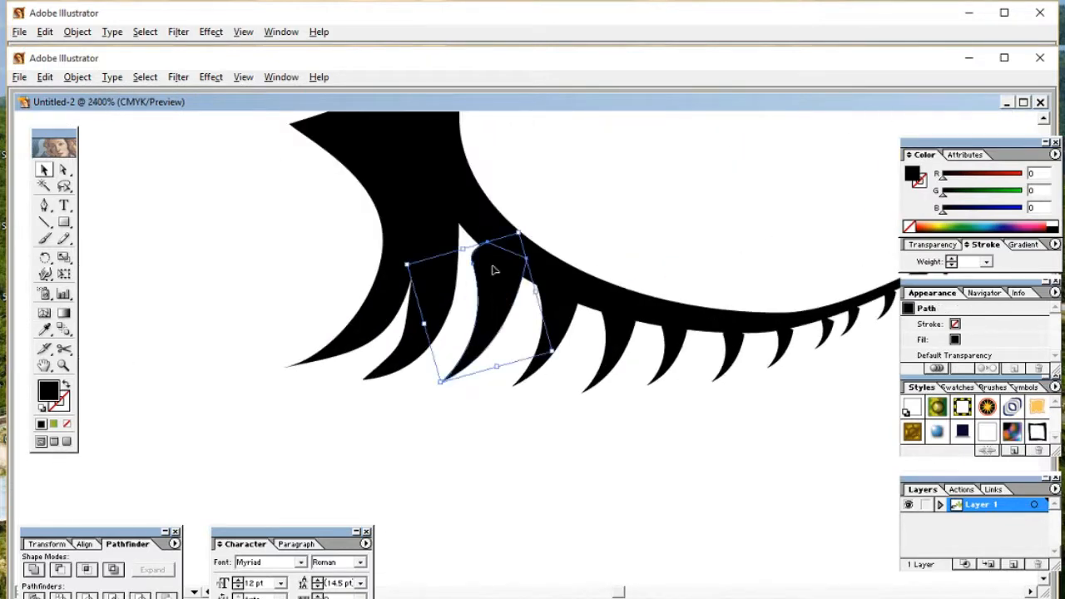
left_click_drag(491, 269, 483, 383)
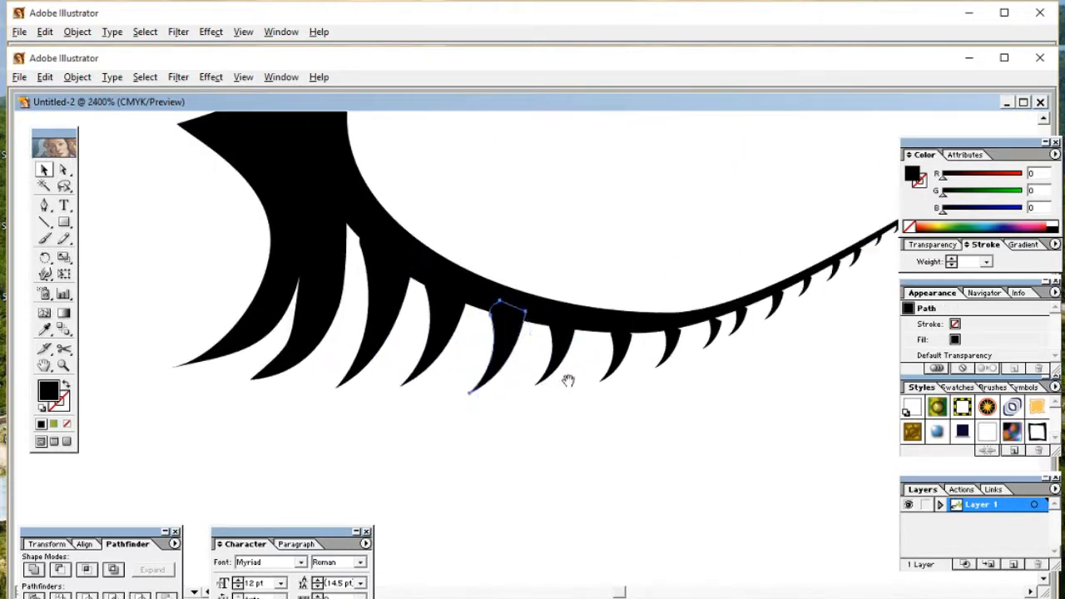
key("ctrl+equal")
key("ctrl+shift+a")
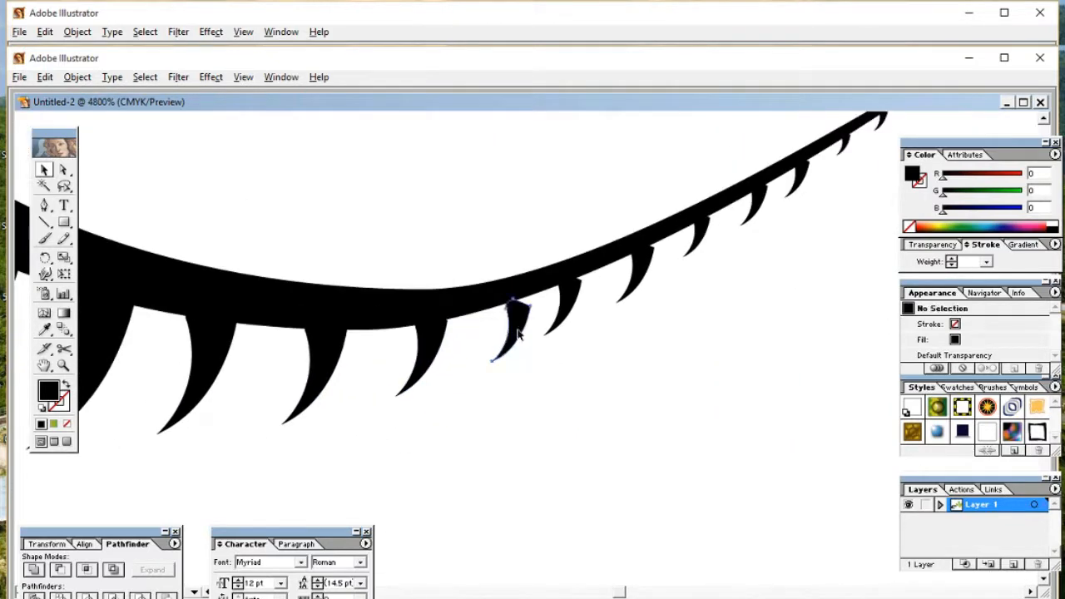
left_click_drag(511, 309, 279, 375)
left_click(341, 316)
key("ctrl+minus")
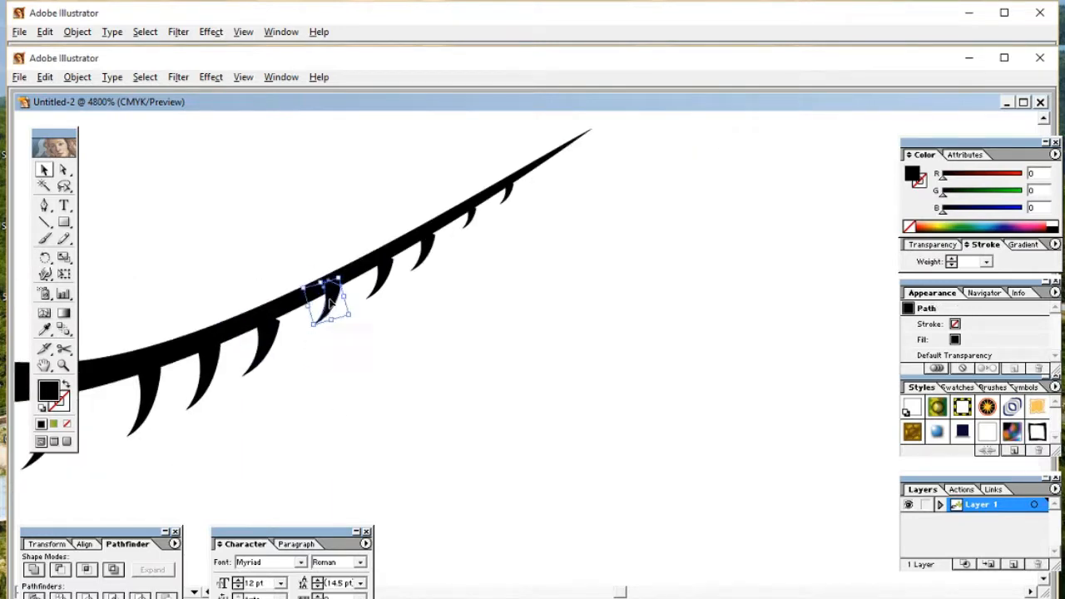
left_click(450, 233)
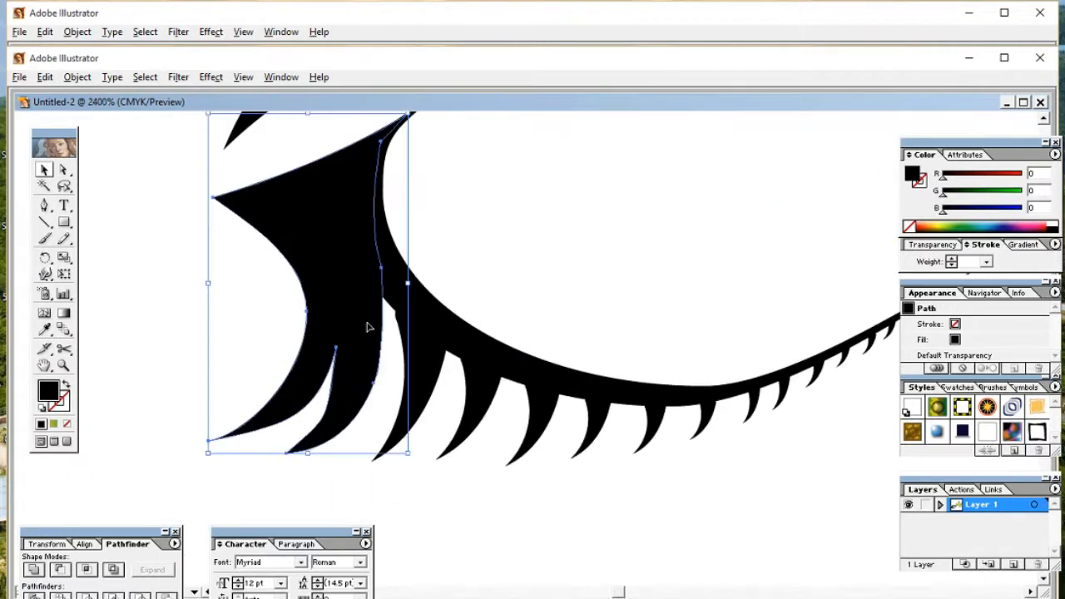
- Refine the anchor points of the eye-corner shape to smooth the curves of its two large outer lashes
left_click(252, 487)
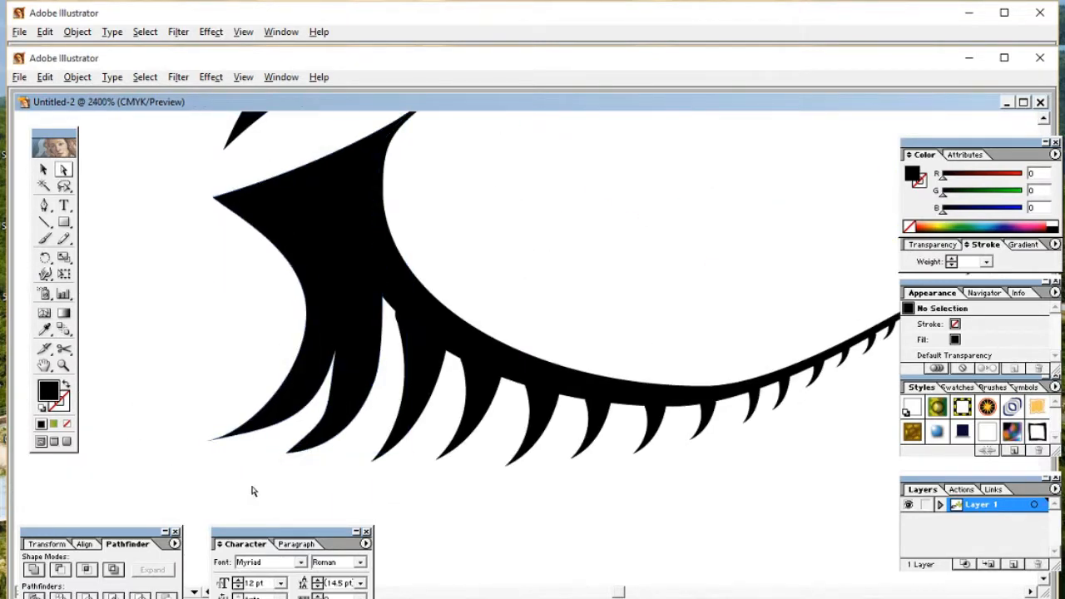
left_click(295, 457)
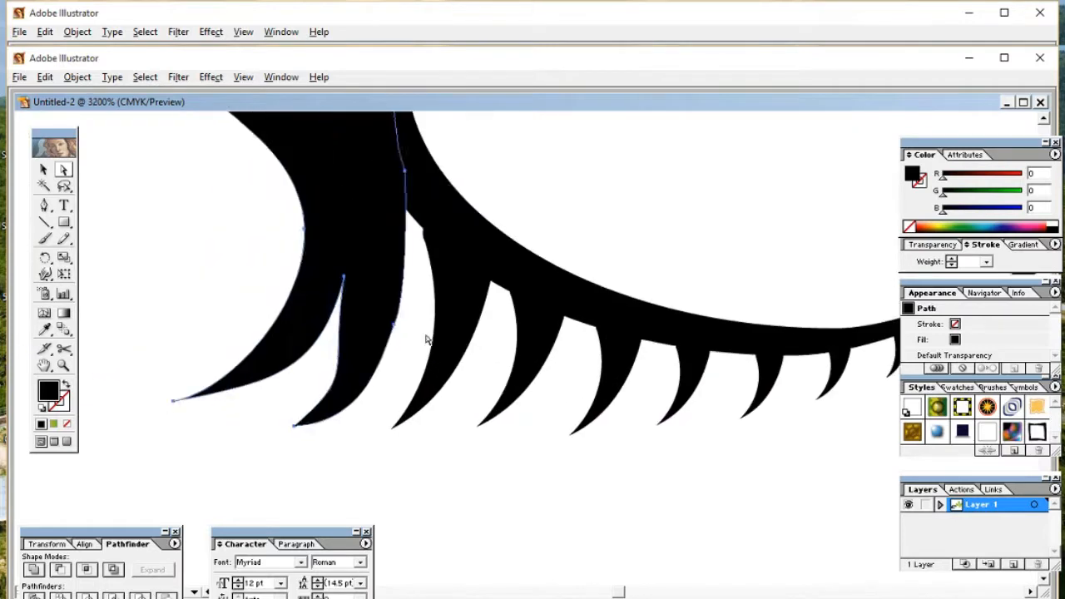
left_click(407, 327)
left_click_drag(408, 327, 391, 333)
left_click(344, 368)
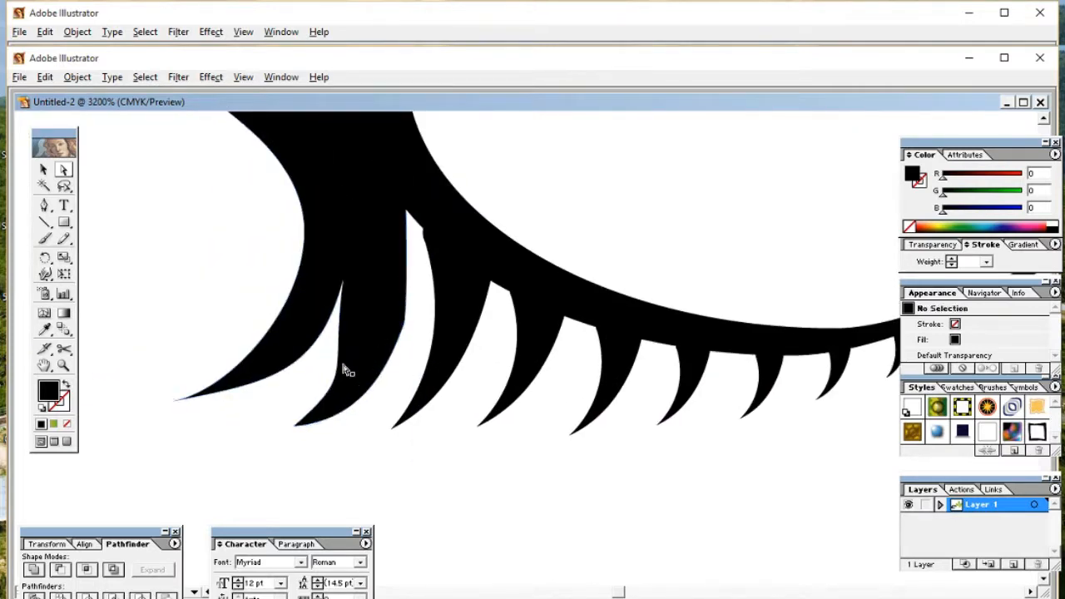
left_click(352, 375)
left_click_drag(381, 270, 401, 371)
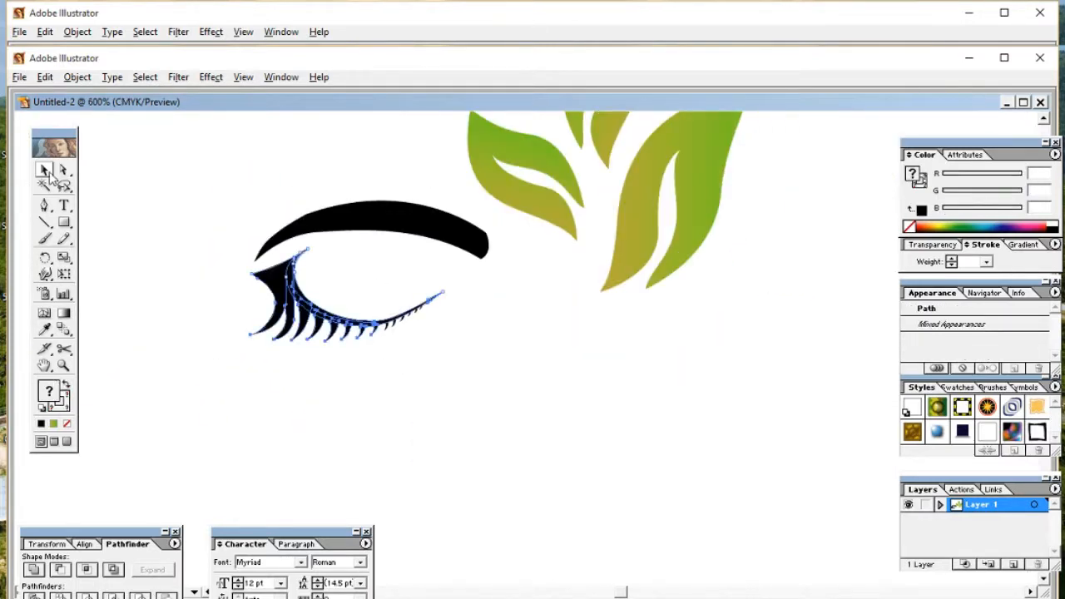
left_click(48, 175)
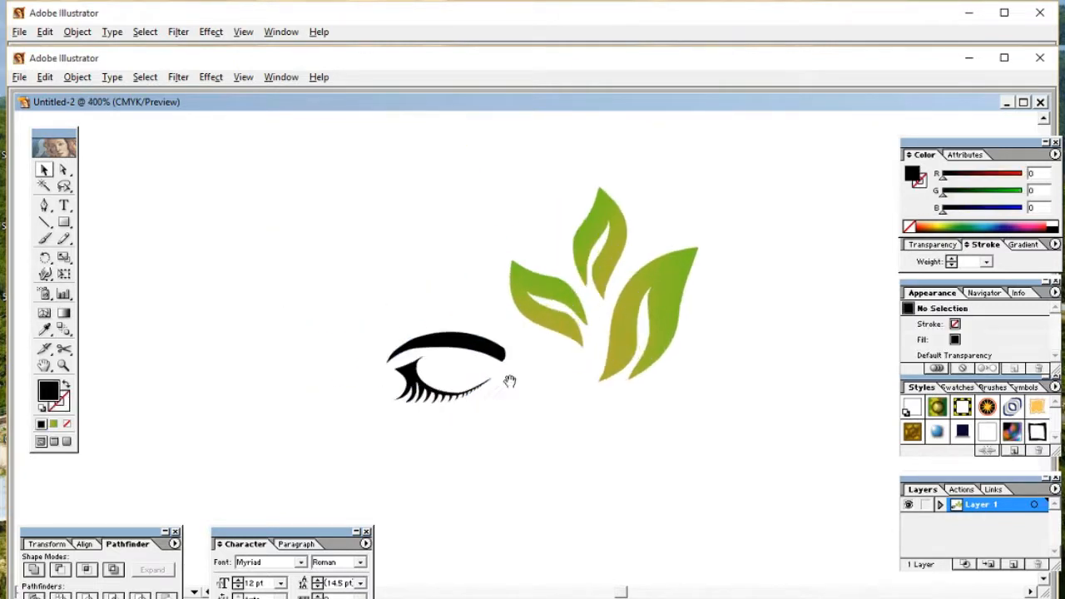
- Try to draw a wavy nose outline below the eye with a black 1 pt stroke and no fill
left_click(507, 380)
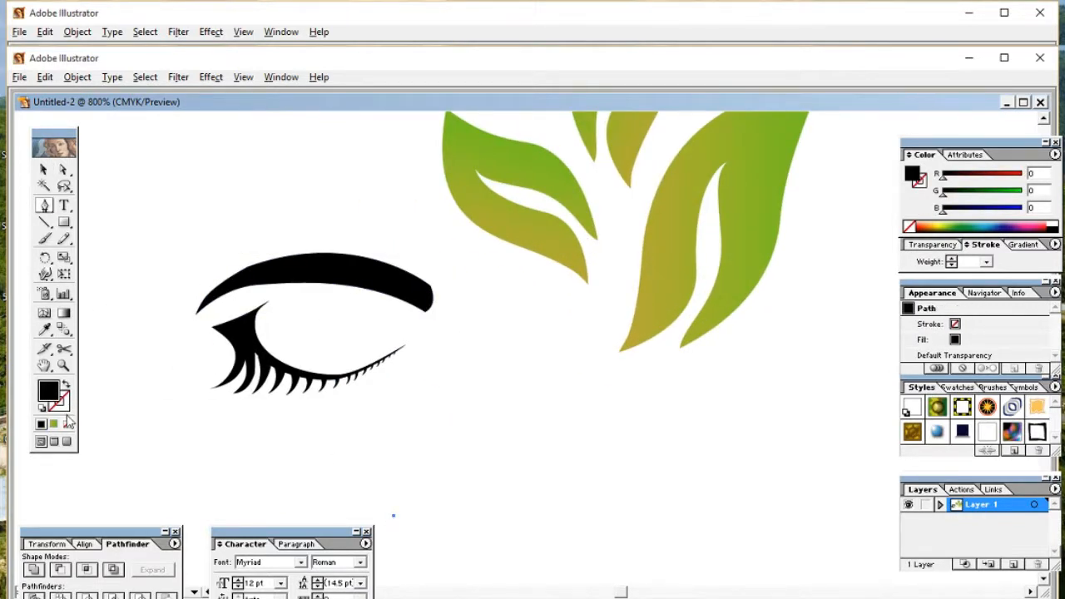
key("shift+x")
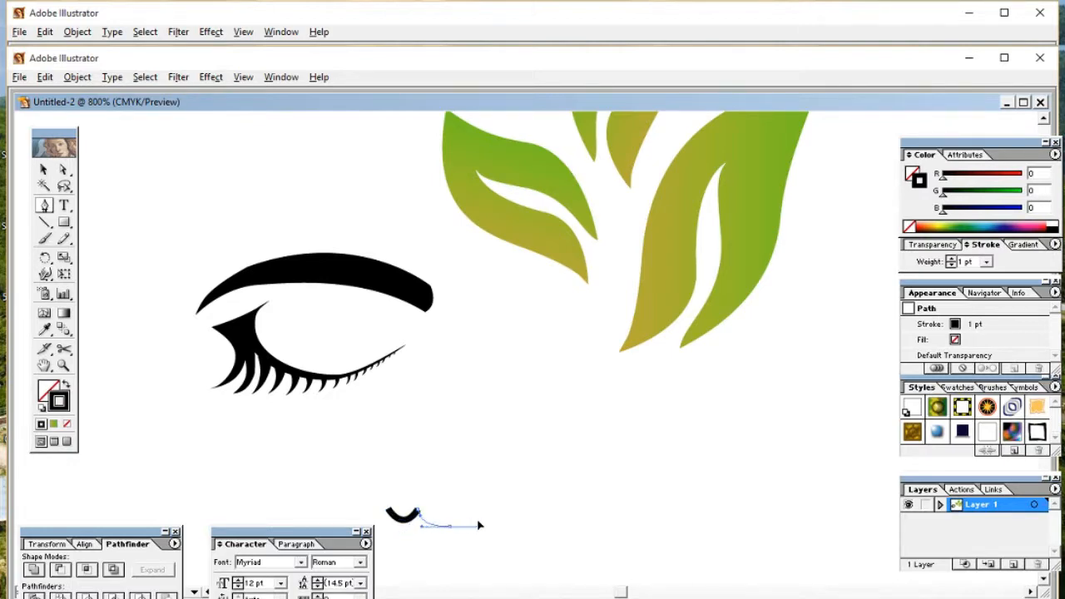
left_click(450, 523, "alt")
left_click(606, 352)
left_click(364, 487, "ctrl")
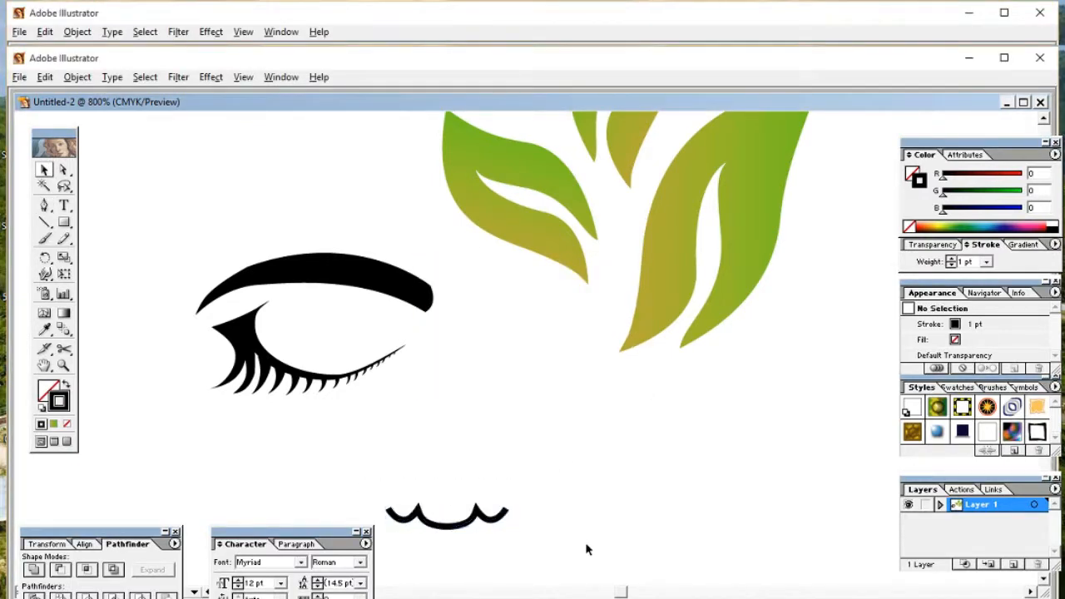
- Redraw the left half of the nose outline with a nostril curve and a sloping base, and mirror a copy of it
scroll(587, 549, "down", 2)
key("p")
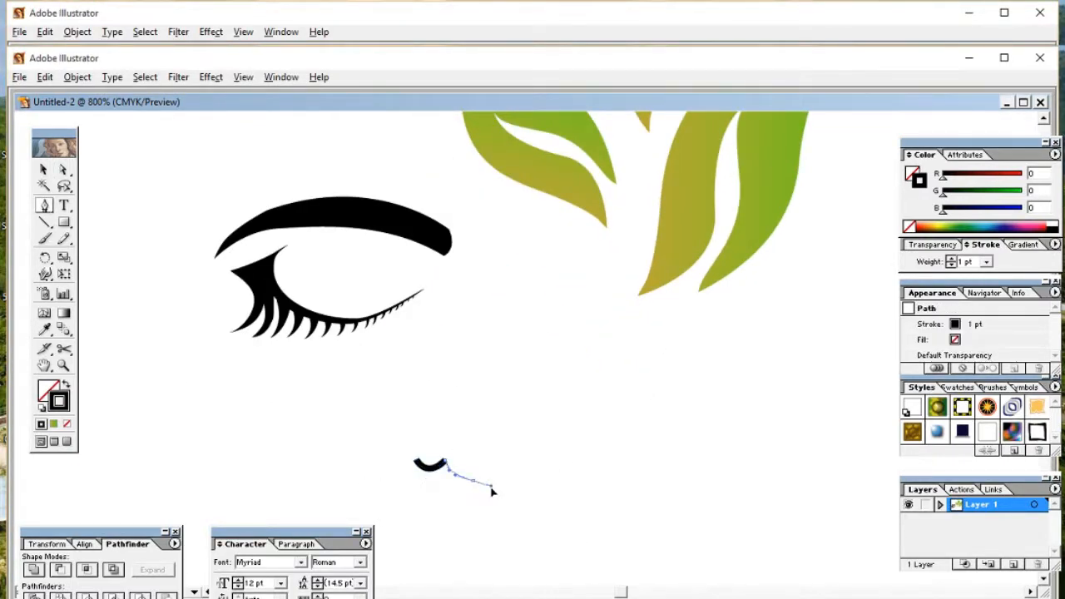
right_click(492, 491)
key("Escape")
left_click(568, 500, "ctrl")
key("ctrl+plus")
key("ctrl+plus")
key("ctrl+plus")
- Align the mirrored right half of the nose with the left half so they meet at the lower centre point
left_click(421, 257)
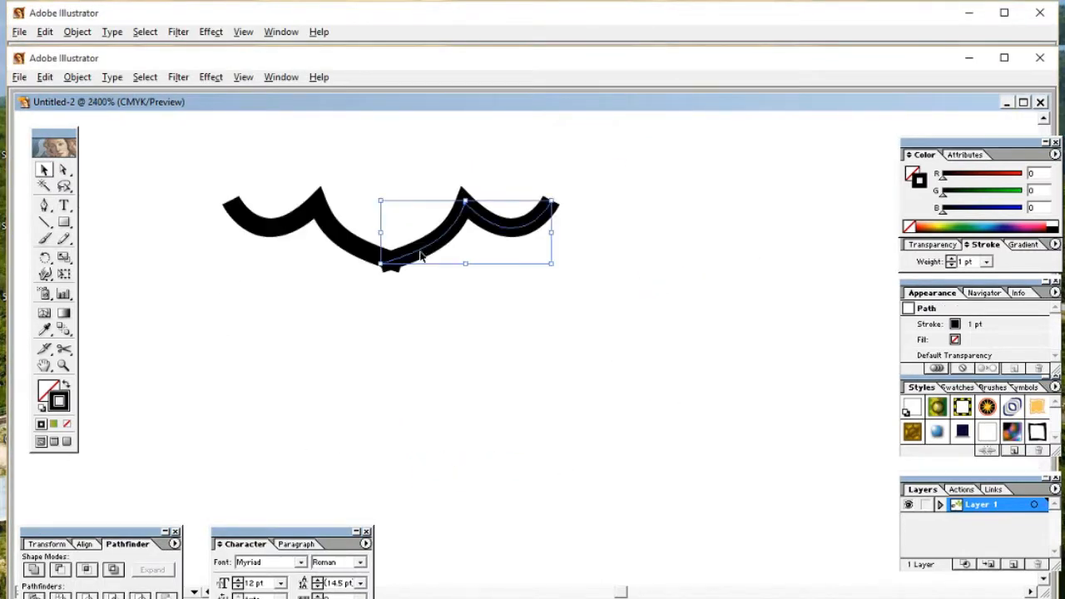
key("ctrl+plus")
key("ctrl+plus")
key("ctrl+plus")
left_click(669, 373)
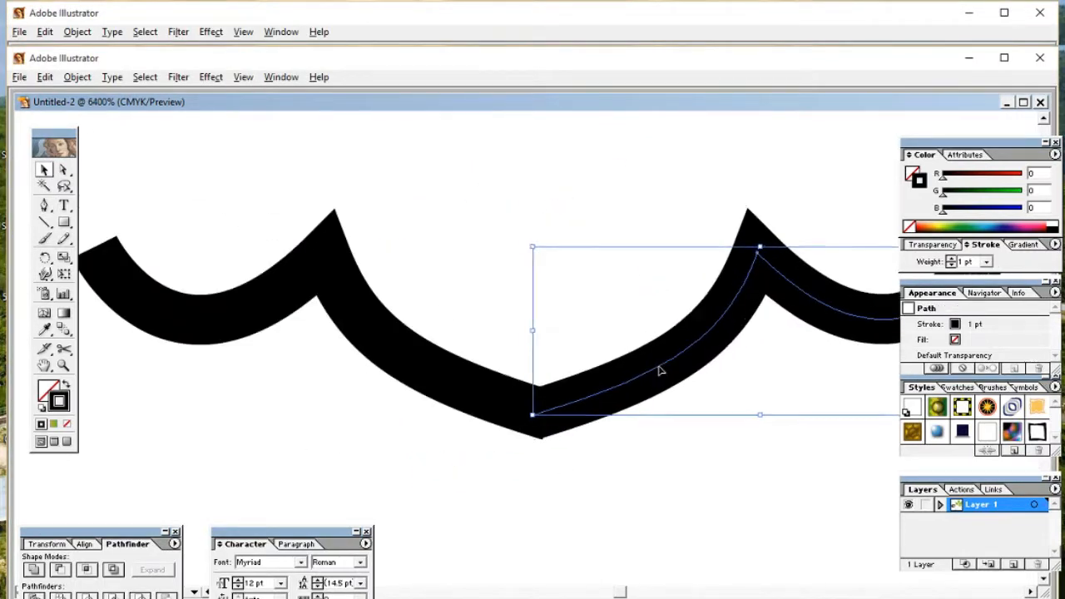
key("ctrl+minus")
key("ctrl+minus")
key("ctrl+minus")
key("ctrl+minus")
key("ctrl+minus")
key("ctrl+minus")
key("ctrl+minus")
key("ctrl+minus")
key("ctrl+minus")
left_click(609, 369)
- Draw the left half of the upper lip as a closed curved shape with a straight vertical right edge and fill it black
key("ctrl+plus")
key("ctrl+plus")
key("ctrl+plus")
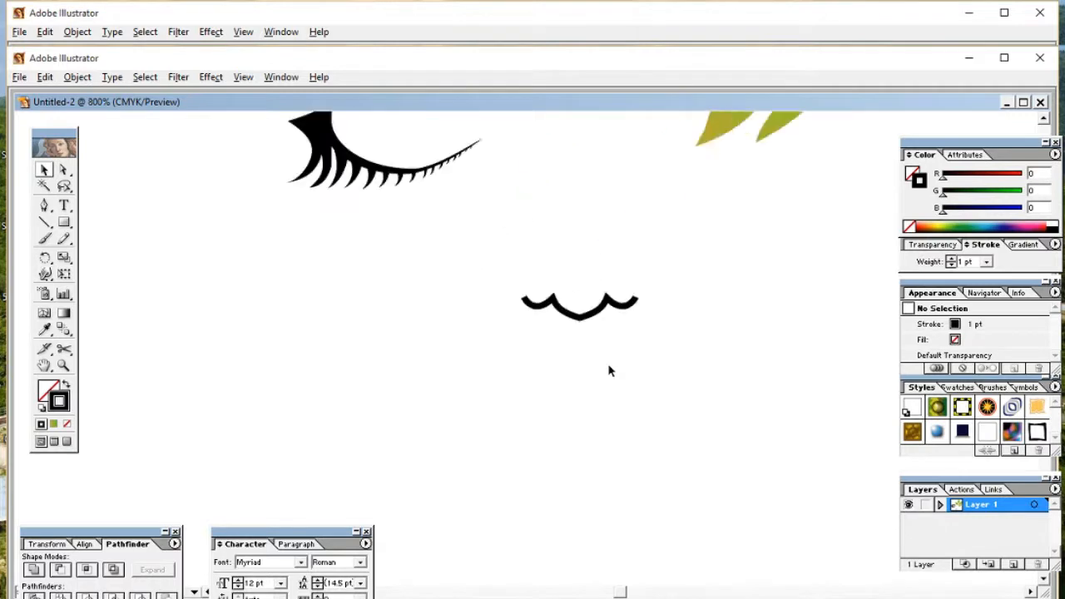
key("ctrl+plus")
key("p")
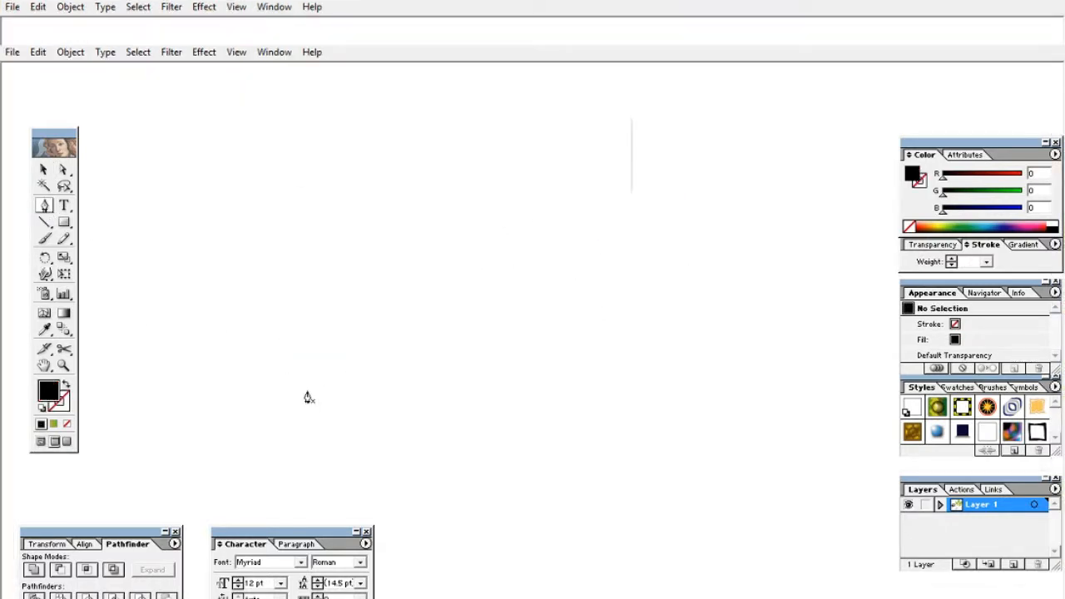
left_click(66, 426)
left_click(387, 278)
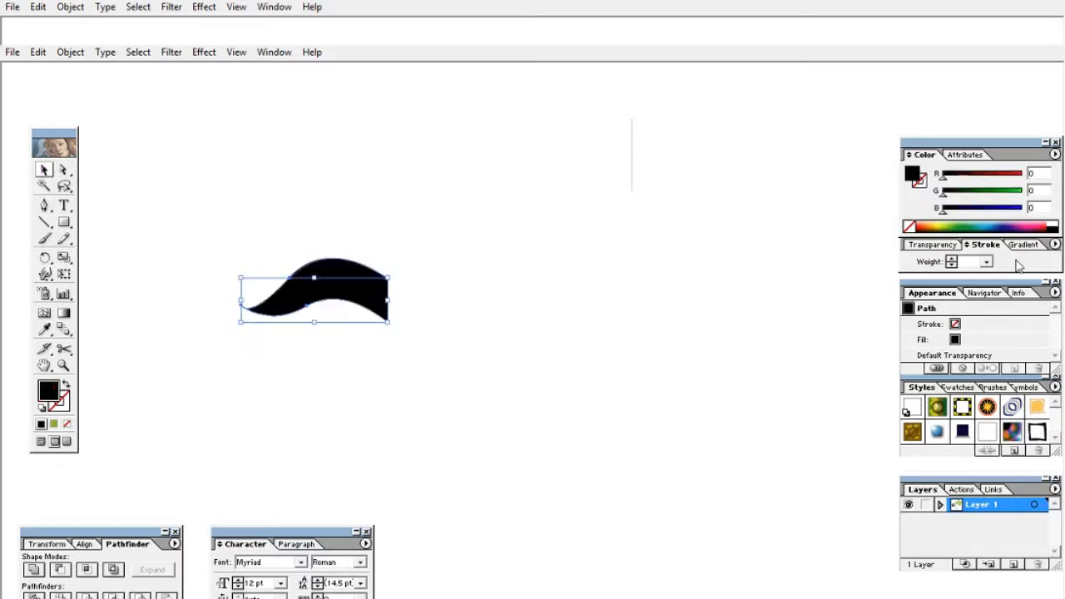
left_click(659, 336)
left_click(349, 299)
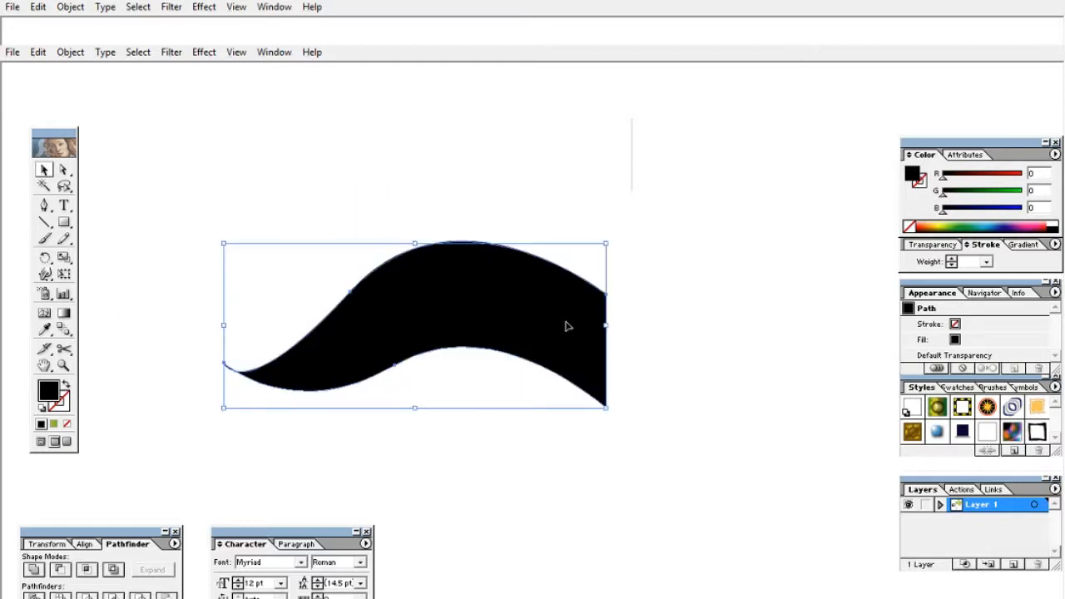
key("ctrl+shift+a")
left_click(435, 267)
left_click_drag(337, 352, 333, 331)
left_click(483, 404)
- Draw the left half of the lower lip in black, from the mouth corner around to a straight vertical right edge
key("p")
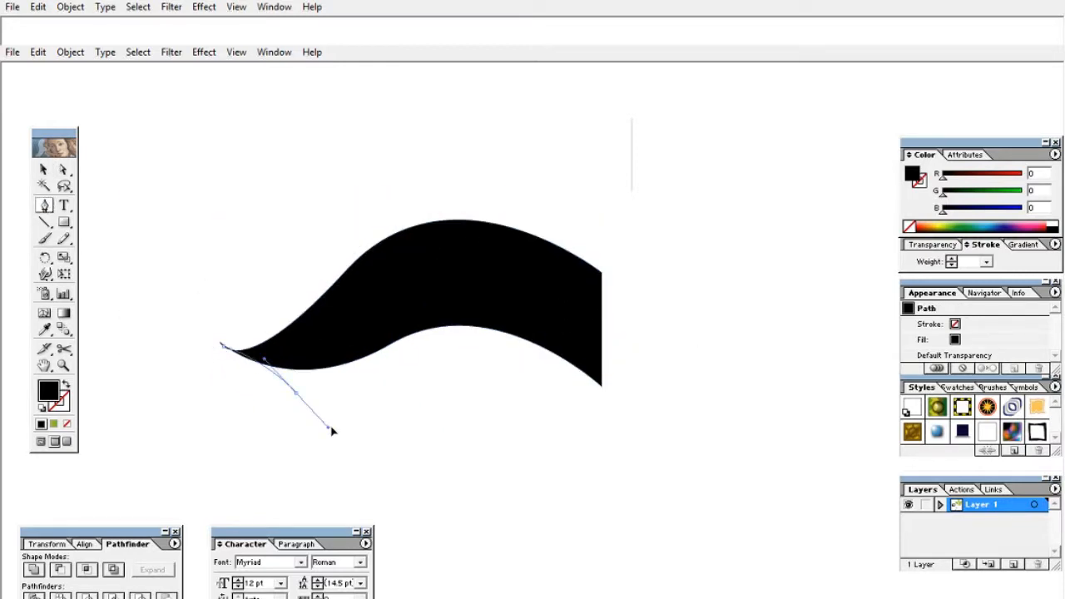
left_click_drag(596, 483, 723, 542)
left_click(590, 447)
key("ctrl+z")
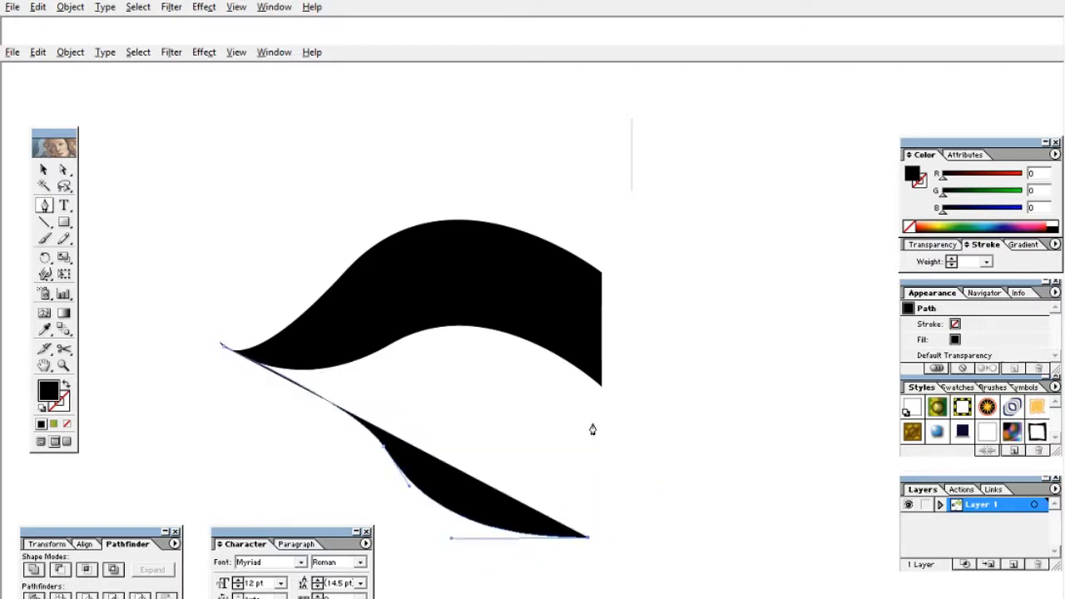
left_click(590, 423)
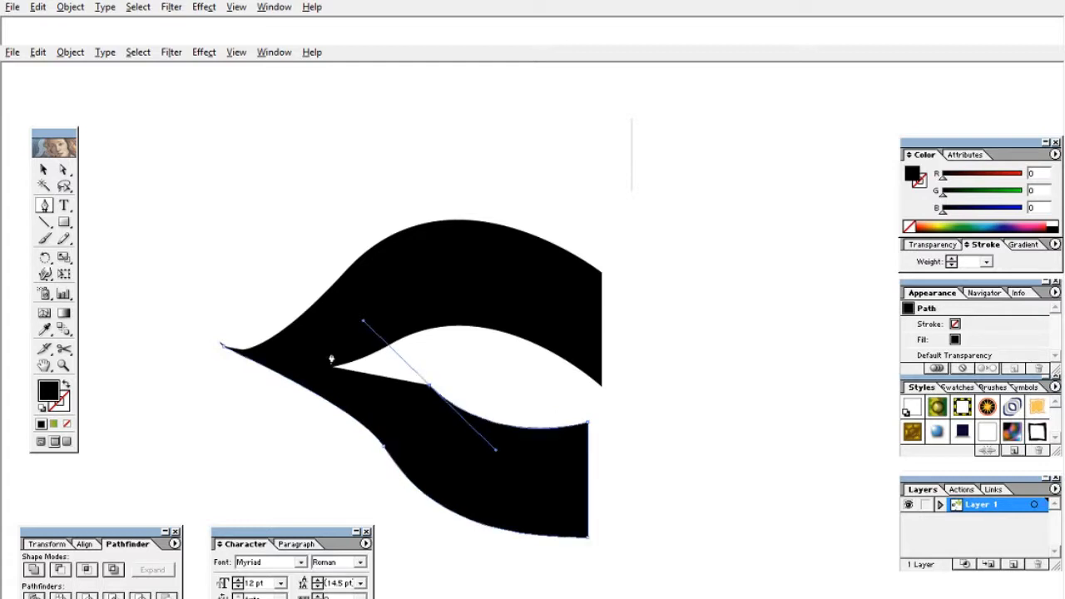
left_click_drag(332, 351, 296, 345)
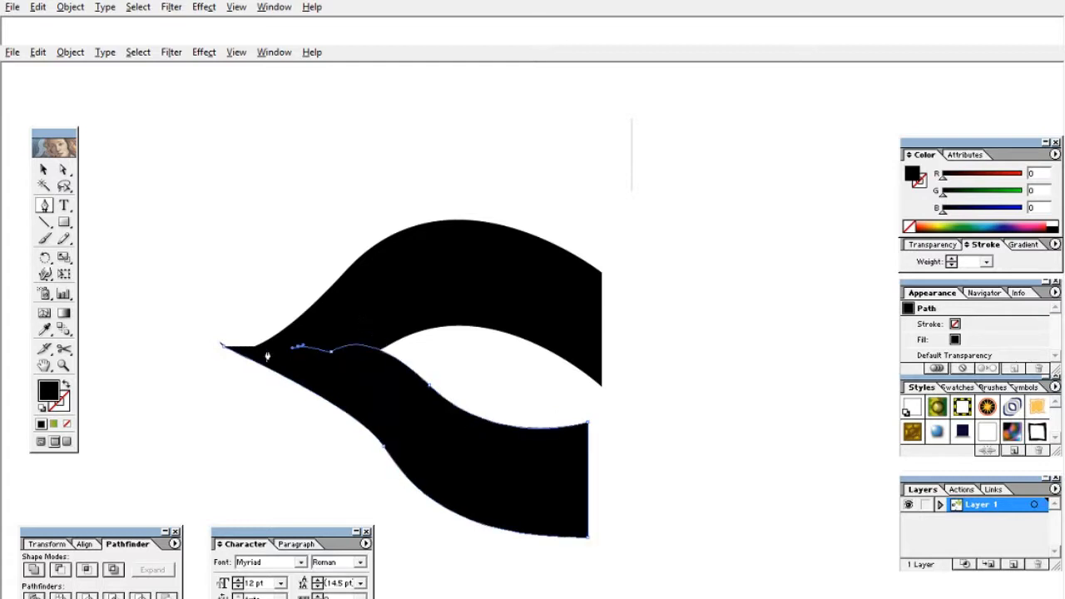
- Stretch the lower lip half horizontally until its right edge lines up with the upper lip half
left_click(44, 170)
left_click(564, 458)
mouse_move(589, 441)
left_mouse_down()
mouse_move(614, 435)
mouse_move(602, 441)
left_mouse_up()
left_click(644, 464)
- Reflect a copy of both lip halves across the vertical axis and join it to their straight edge to complete the mouth
left_click(439, 424)
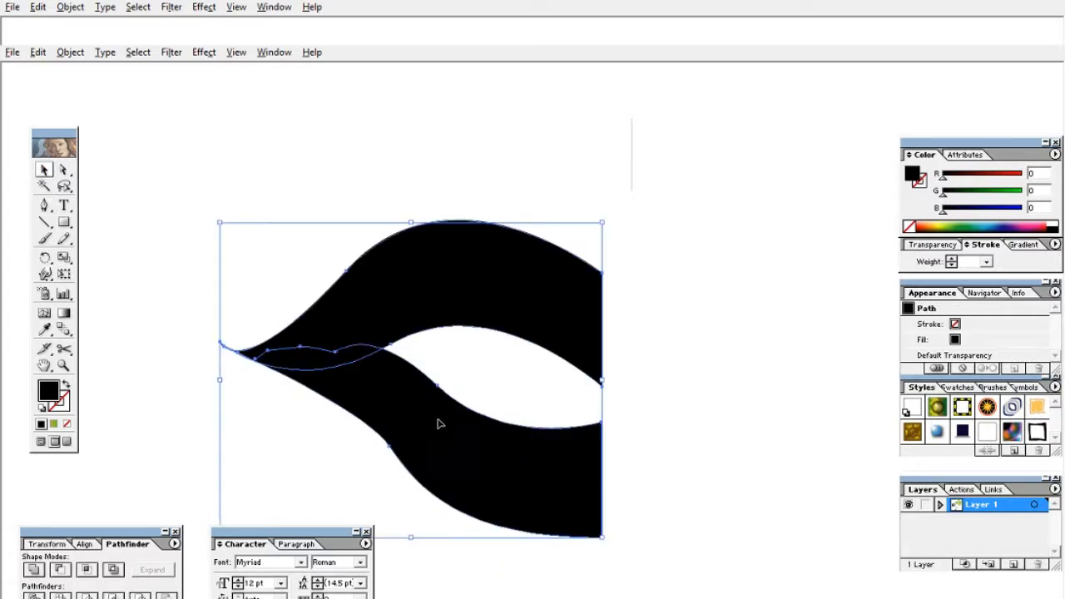
right_click(472, 458)
mouse_move(514, 407)
left_click(630, 390)
left_click(607, 359)
left_click_drag(316, 278, 698, 278)
key("ctrl+minus")
key("ctrl+plus")
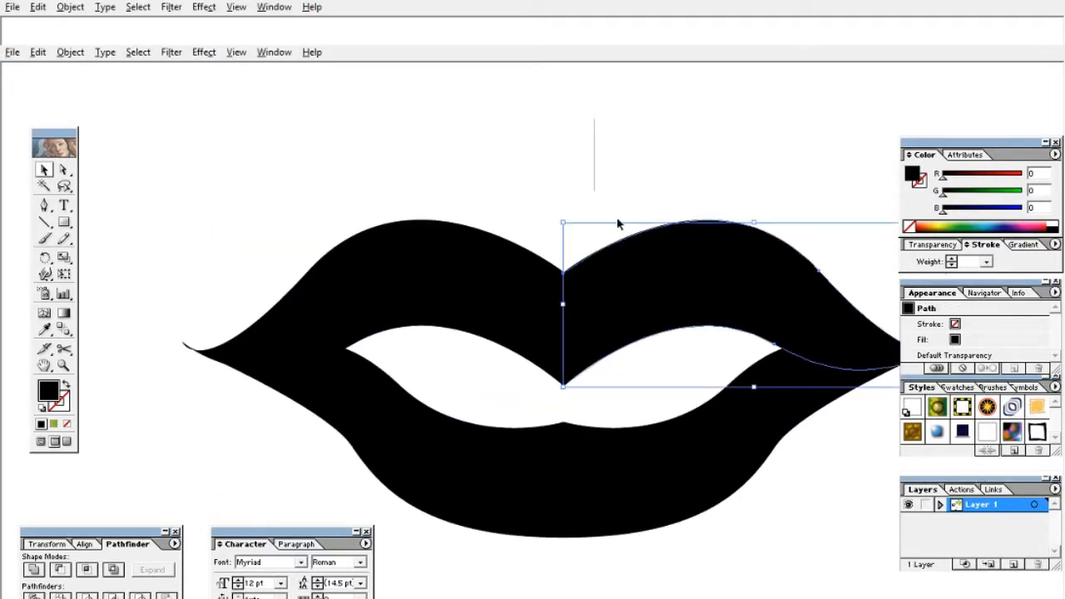
- Nudge the mirrored right lip halves against the left halves so the mouth closes without a gap at the centre
left_click_drag(614, 160, 706, 538)
key("shift+Left")
left_click_drag(537, 319, 587, 318)
left_click(543, 223)
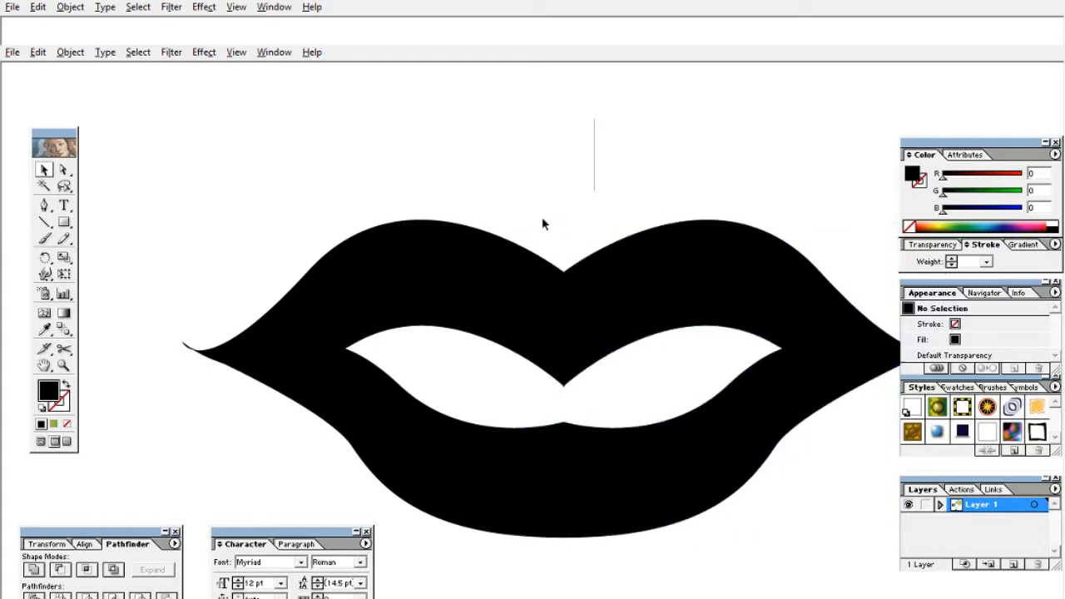
- Select all the lip parts and enlarge them proportionally below the nose
left_click_drag(543, 224, 752, 482)
left_click(771, 496)
key("ctrl+0")
left_click(562, 360)
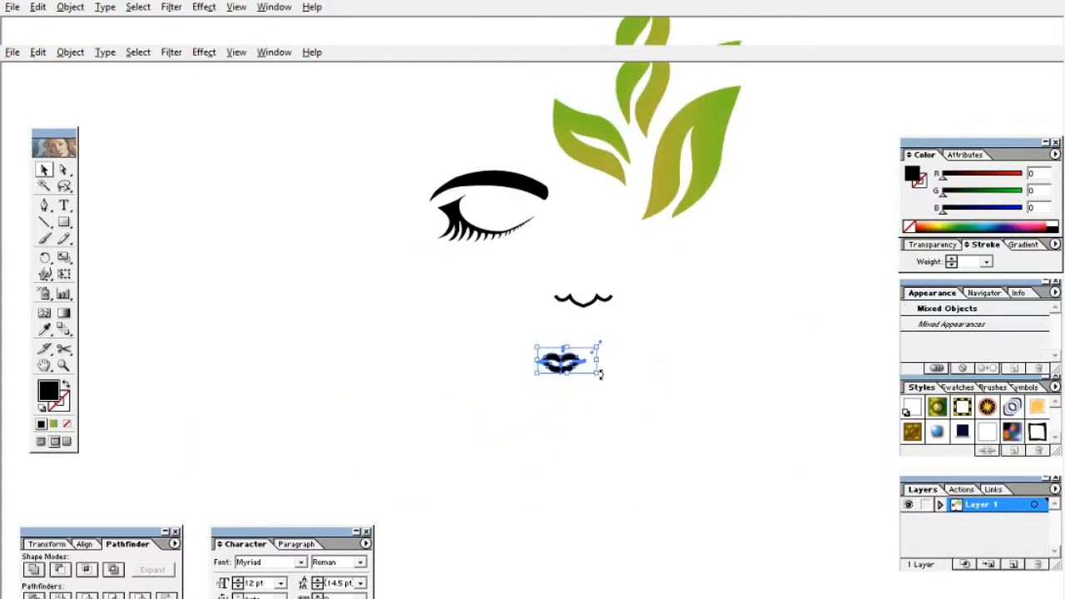
left_click_drag(599, 375, 634, 410)
- Delete the stray vertical line above the lips, then group the lip halves and fit them below the nose
left_click(697, 303)
left_click(551, 316)
key("Delete")
left_click_drag(551, 321, 623, 399)
left_click(680, 380)
left_click_drag(499, 312, 647, 378)
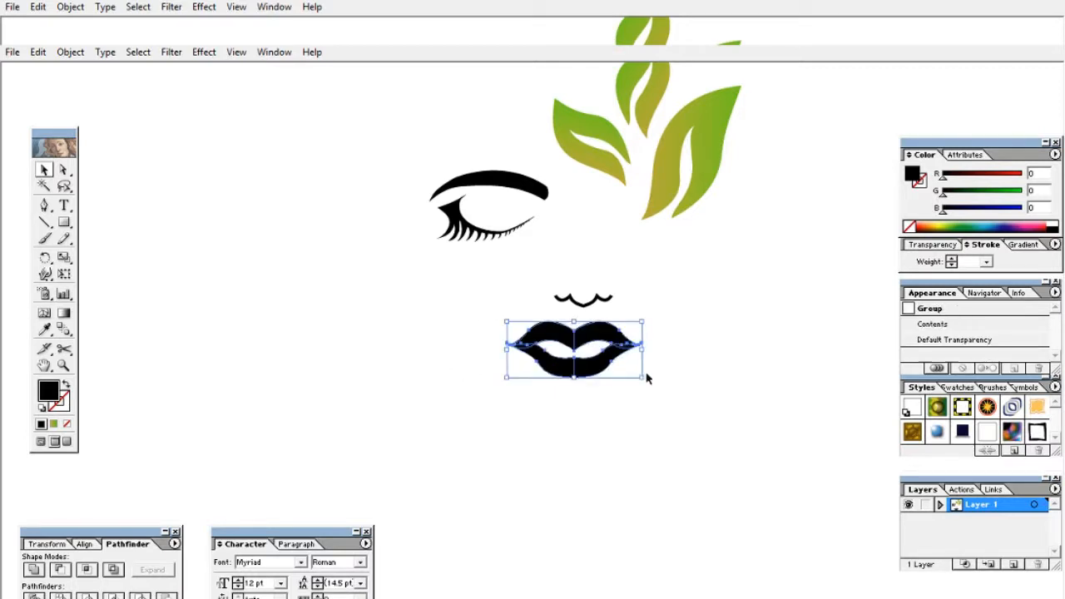
- Centre the nose over the lips, and scale down the eye with its eyebrow and move them closer to the nose
scroll(464, 379, "up", 3)
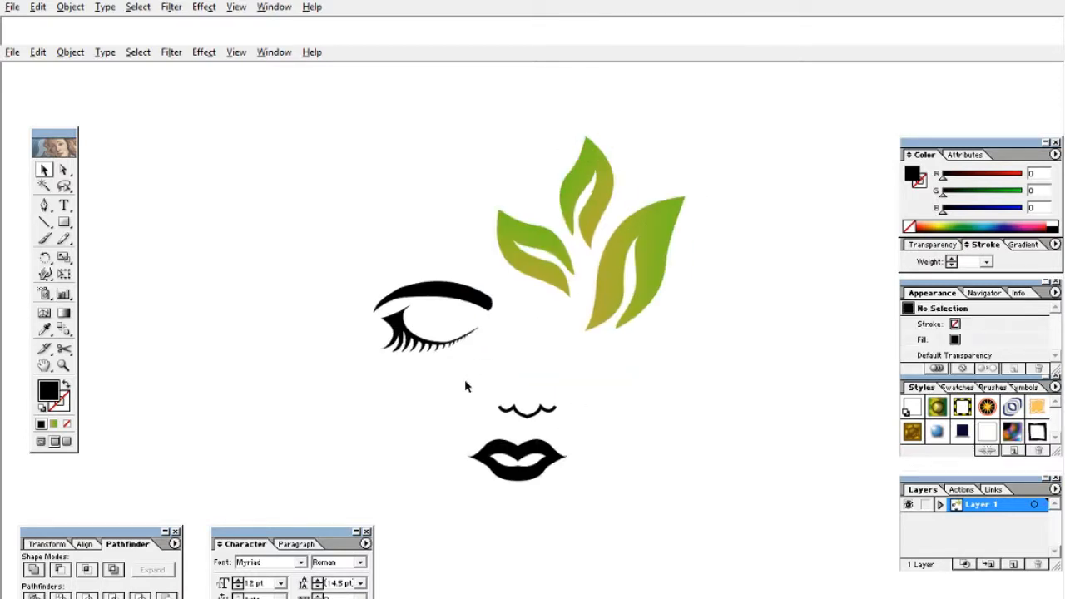
left_click_drag(464, 379, 566, 431)
left_click_drag(340, 250, 493, 356)
left_click(614, 381)
- Scale down the three leaves and place them beside the eyebrow, keeping the lips centred below the nose
left_click_drag(397, 135, 665, 309)
left_click_drag(649, 272, 637, 340)
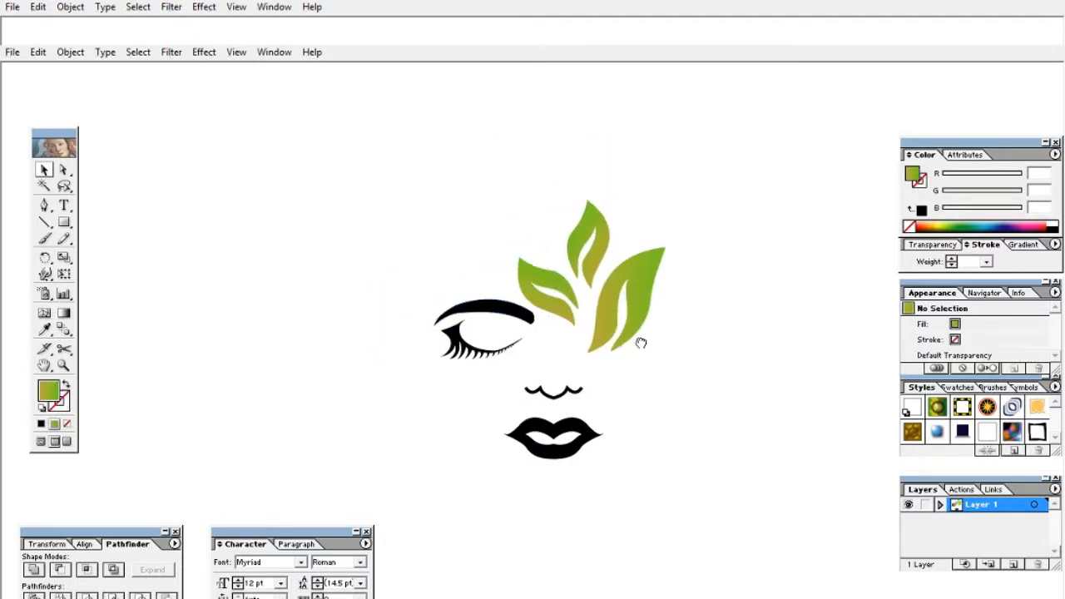
left_click(630, 320)
left_click(671, 396)
left_click_drag(671, 396, 654, 340)
left_click_drag(465, 366, 624, 420)
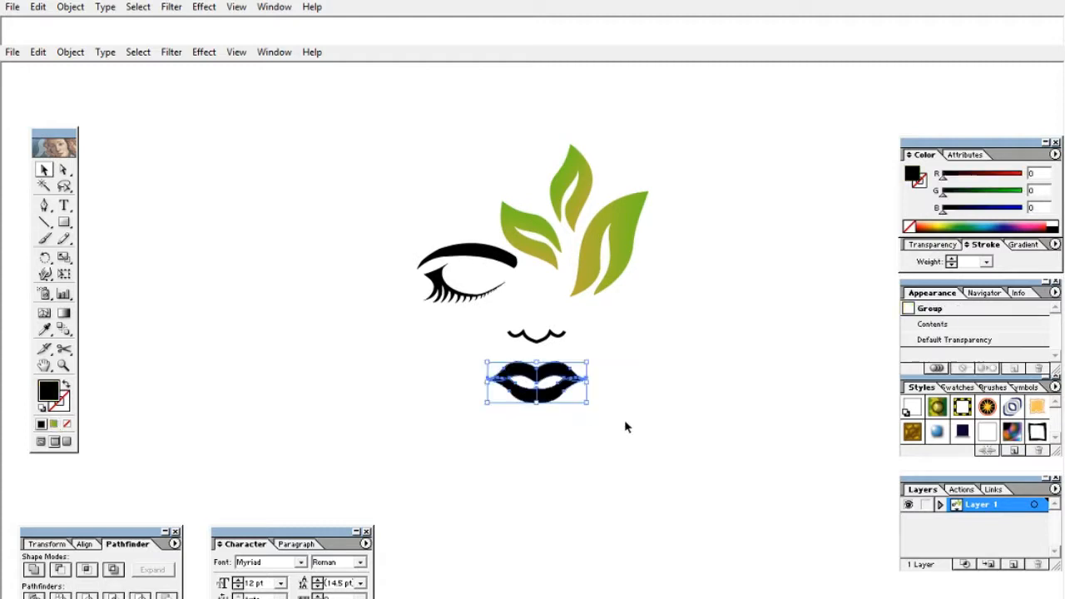
left_click(624, 421)
- Draw a wide unfilled rectangle with a 1 pt black stroke below the lips and cut out the middle of its lower edge
mouse_move(65, 223)
left_mouse_down()
mouse_move(98, 221)
mouse_move(79, 222)
left_mouse_up()
left_click_drag(382, 422, 699, 497)
left_click(67, 423)
left_click(1053, 225)
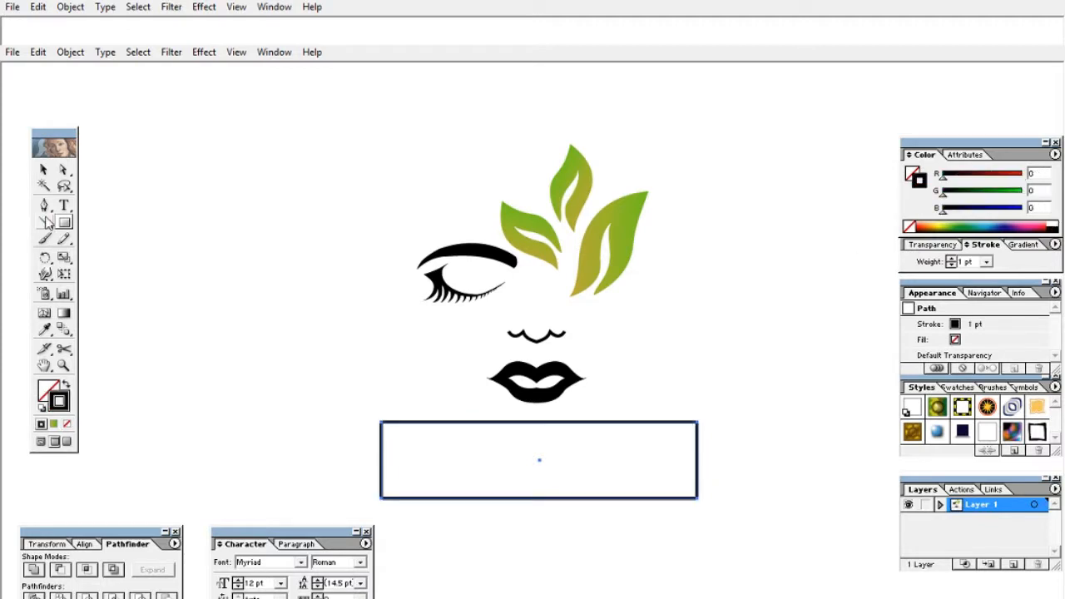
key("Return")
left_click(657, 498)
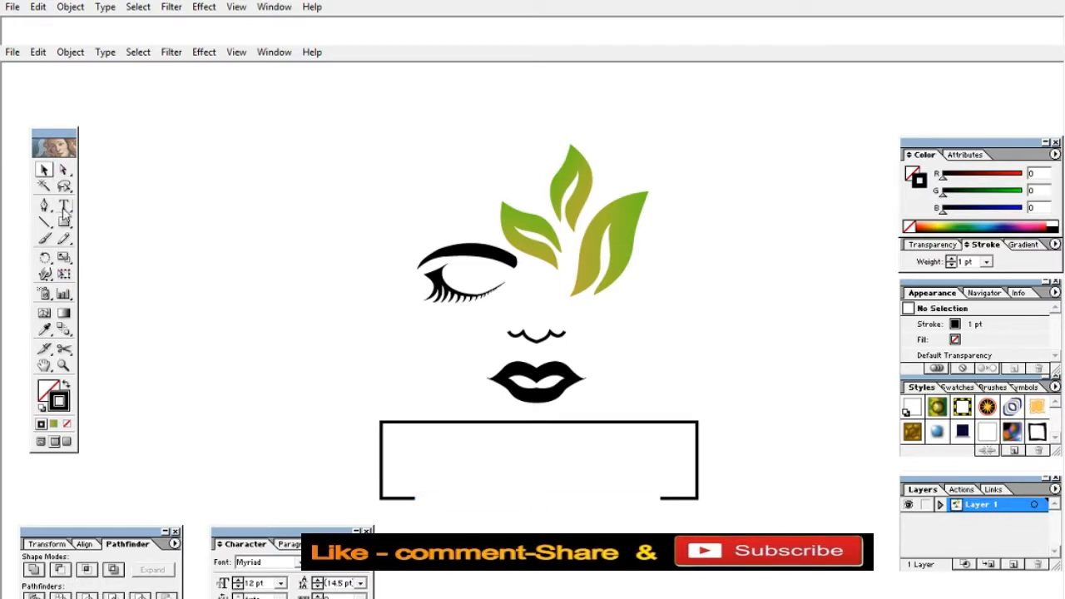
- Add the text 99 TUTORIALS inside the rectangle and enlarge it to span the frame's width
left_click(64, 206)
left_click(436, 468)
type("99 TUTORIALS")
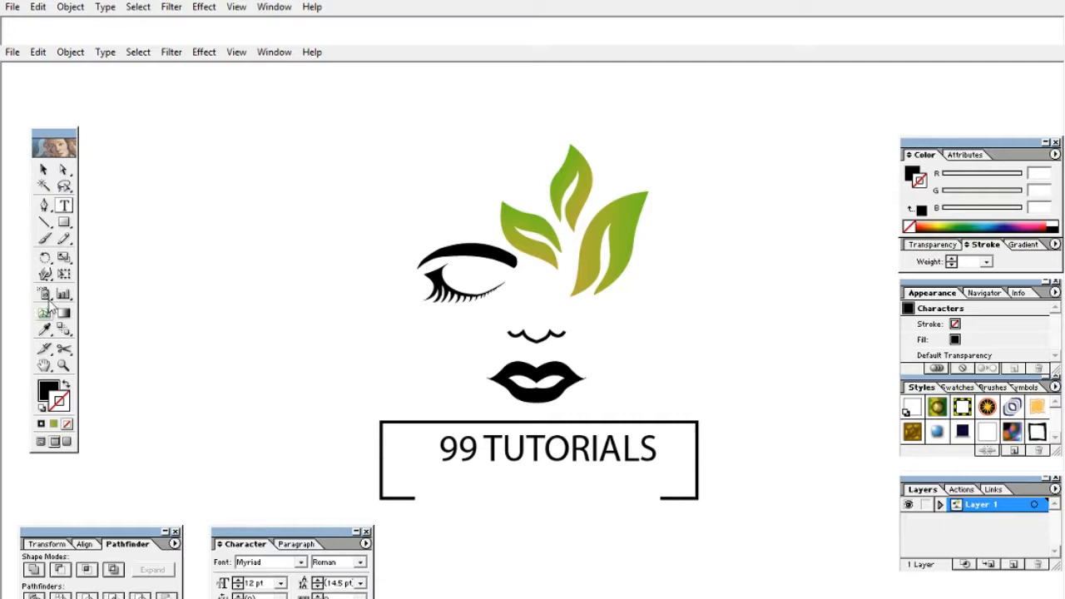
left_click(44, 170)
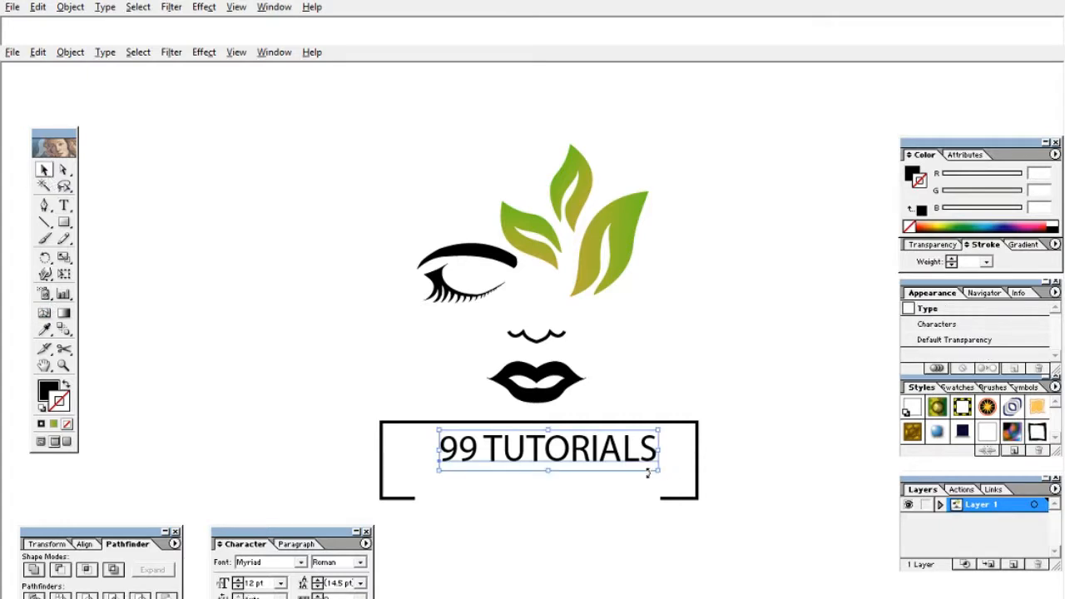
left_click_drag(650, 468, 693, 461)
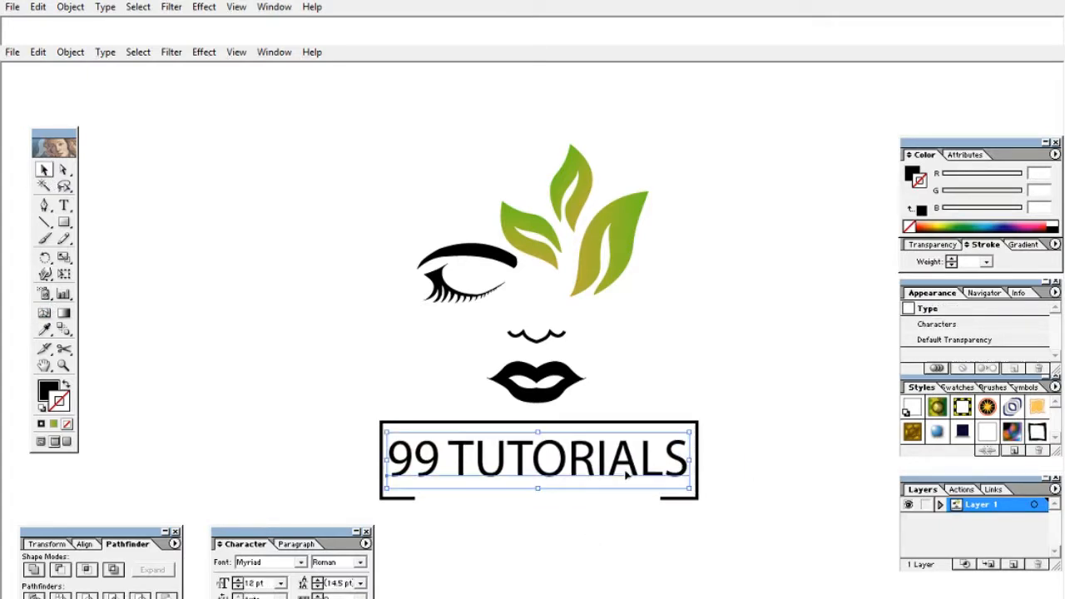
- Colour the characters 99 red, leaving the word TUTORIALS black
left_click(64, 207)
left_click_drag(387, 459, 440, 459)
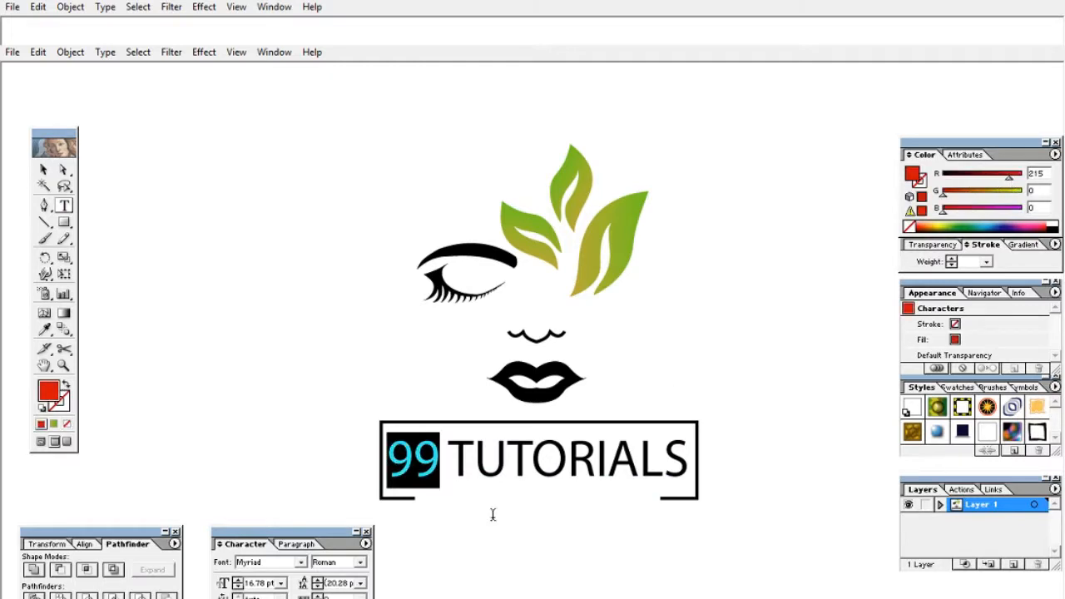
left_click(686, 468)
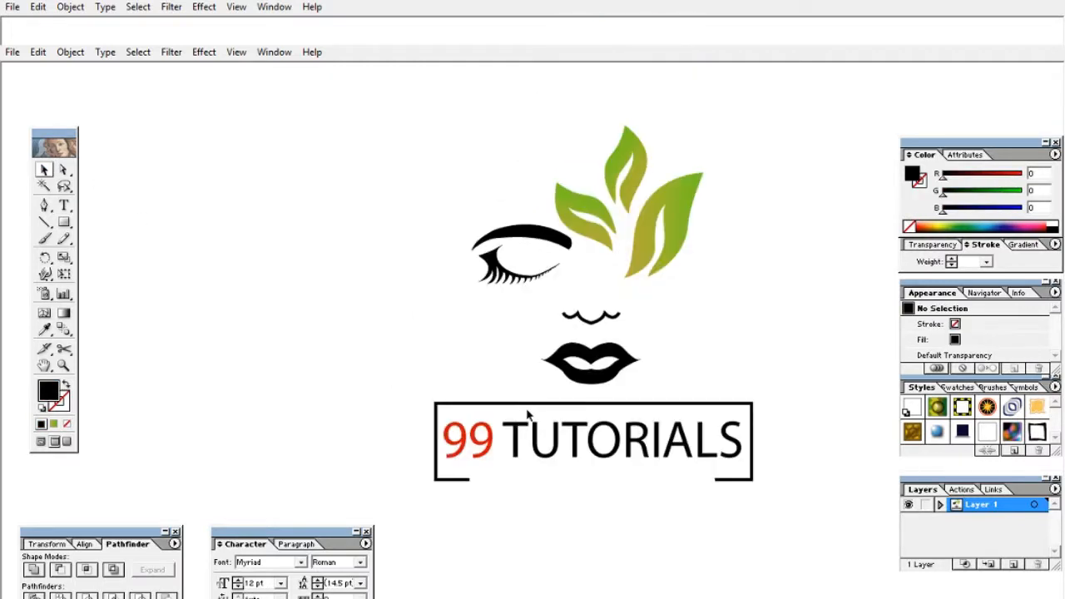
- Shrink a copy of the 99 TUTORIALS text to 6.57 pt in the gap of the frame's lower edge and remove the original
left_click_drag(587, 450, 593, 510)
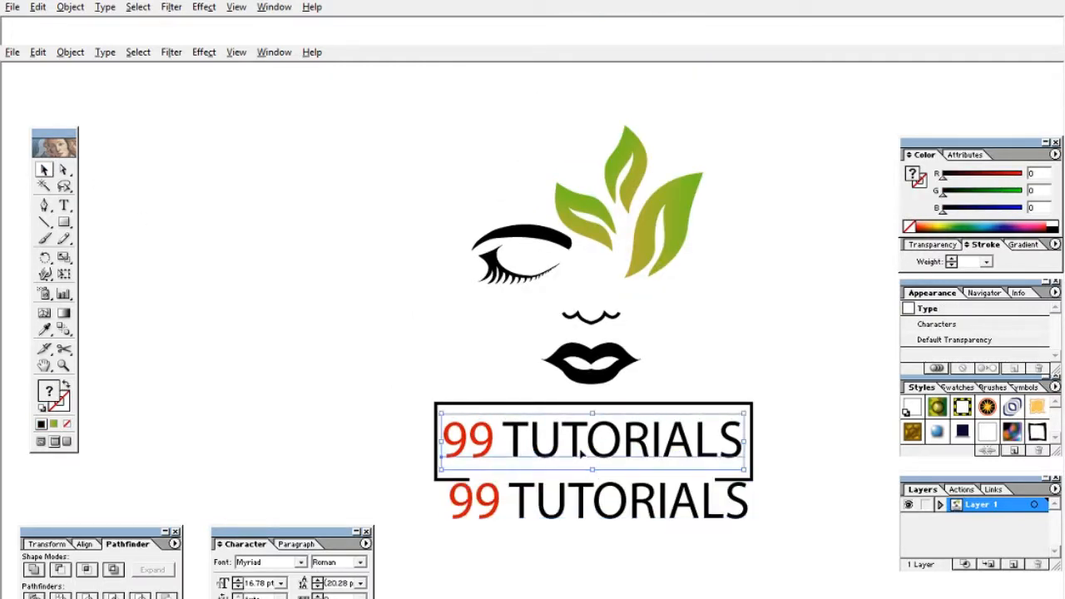
left_click_drag(752, 530, 706, 516)
left_click_drag(591, 497, 582, 479)
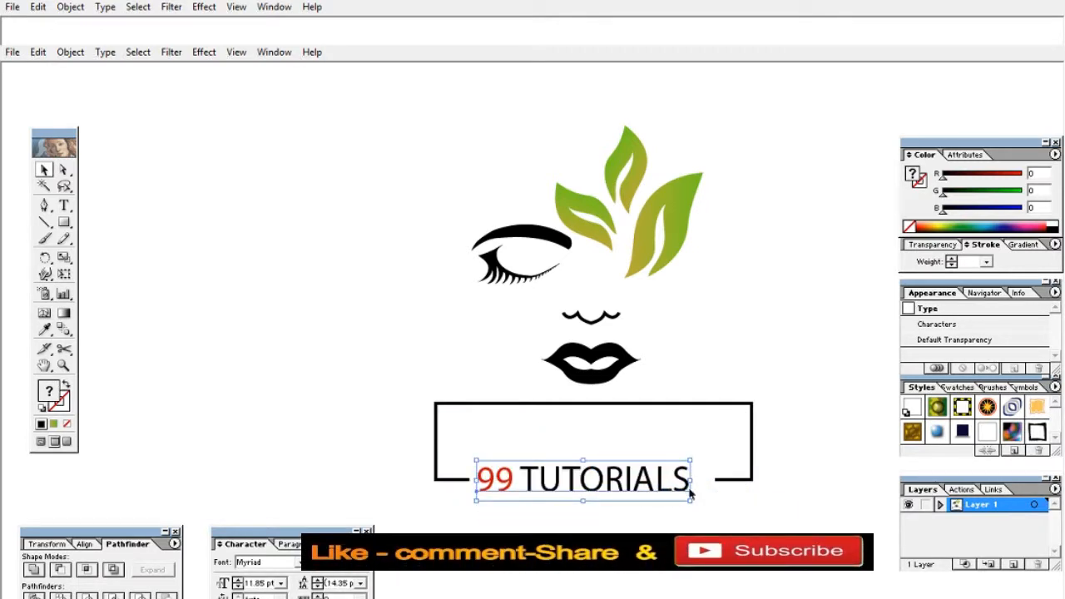
left_click_drag(689, 494, 613, 496)
- Widen the spacing between the characters of 99 TUTORIALS until the line fills the gap in the frame
key("t")
left_click(553, 483)
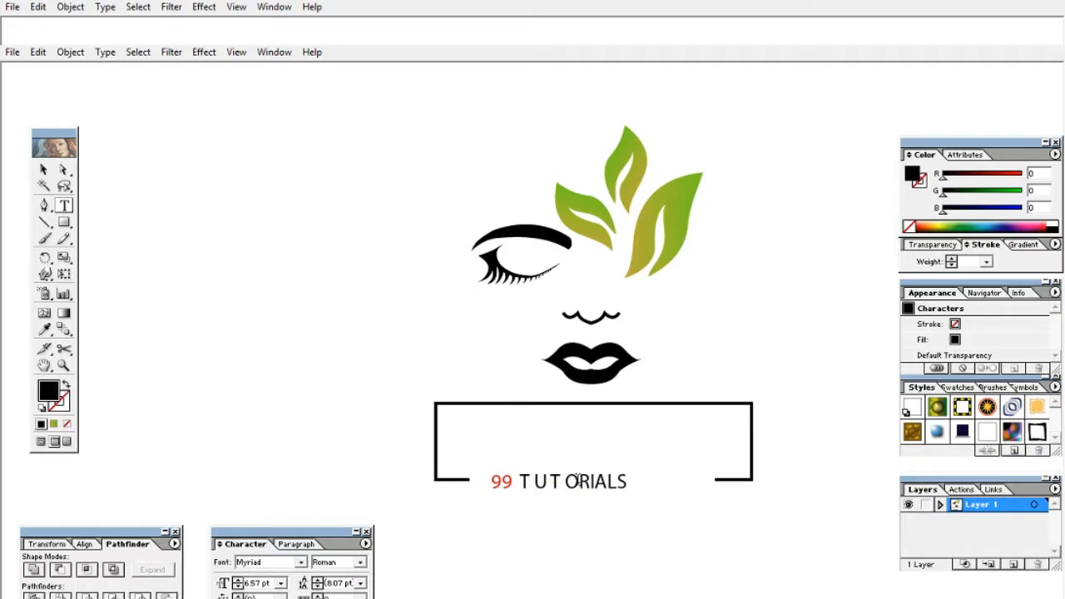
key("Left")
key("alt+Right")
key("alt+Right")
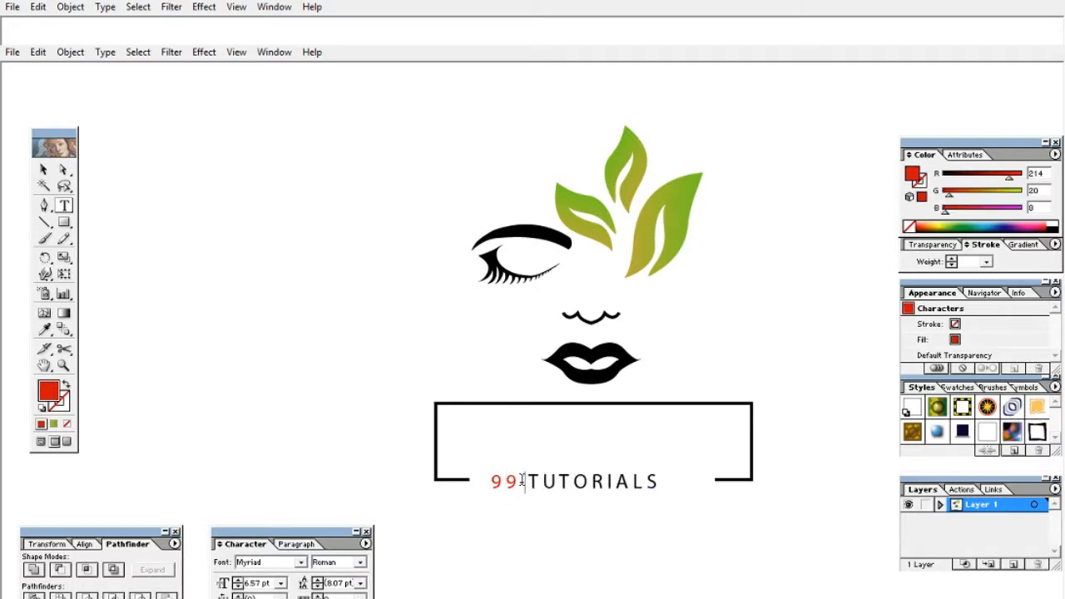
key("Right")
key("alt+Right")
key("alt+Right")
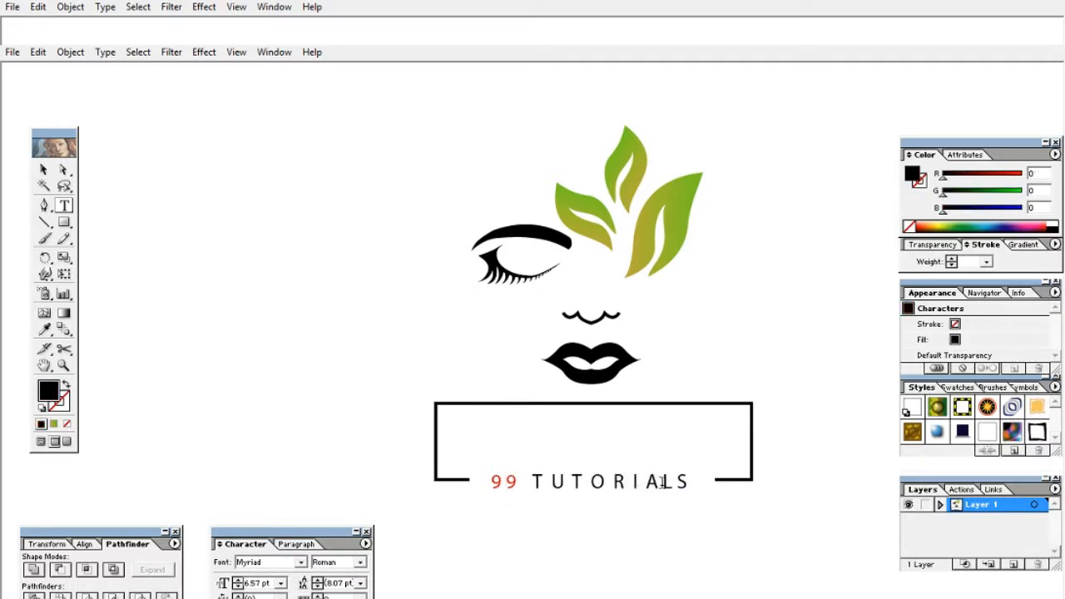
key("Escape")
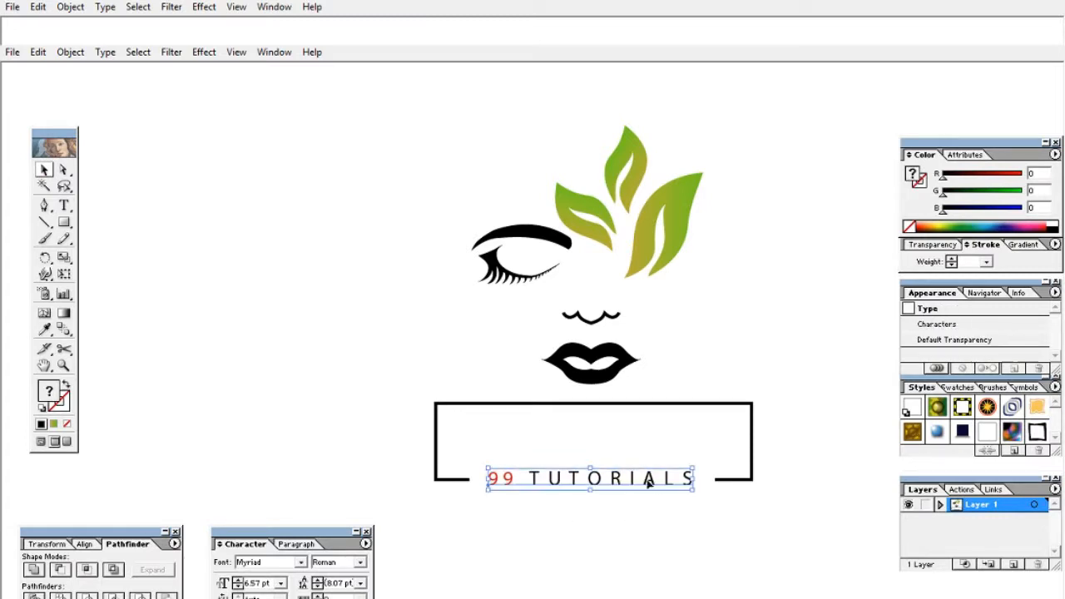
- Copy the 99 TUTORIALS line up into the frame and replace the copy's text with LOGO NAME in red
left_click_drag(647, 475, 612, 432)
triple_click(494, 429)
type("LOGO NAME")
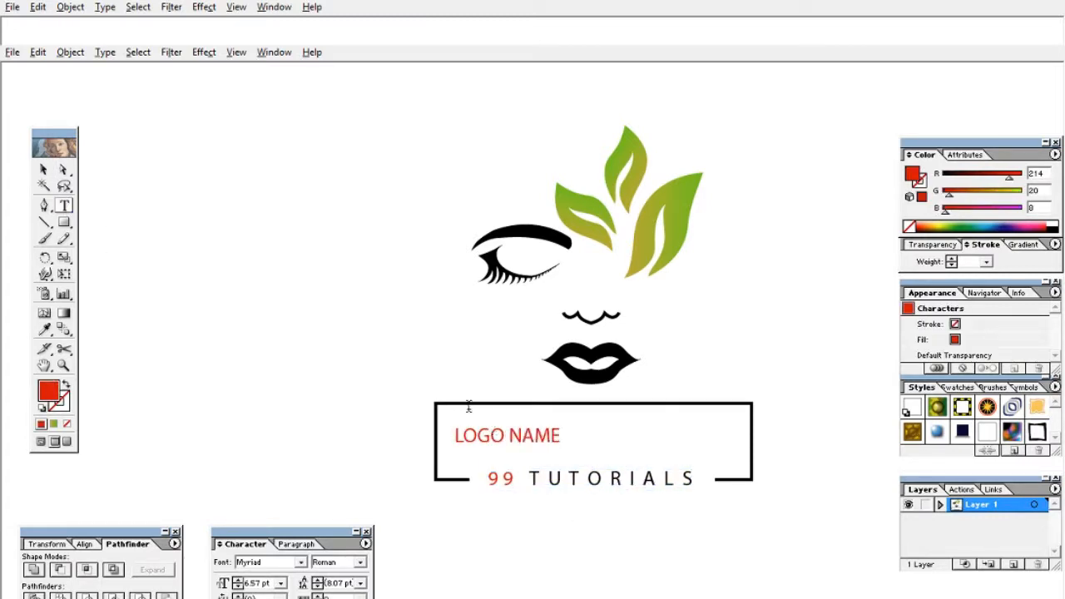
- Enlarge the LOGO NAME text to 17.21 pt and centre it inside the frame above 99 TUTORIALS
key("Escape")
left_click_drag(563, 451, 647, 469)
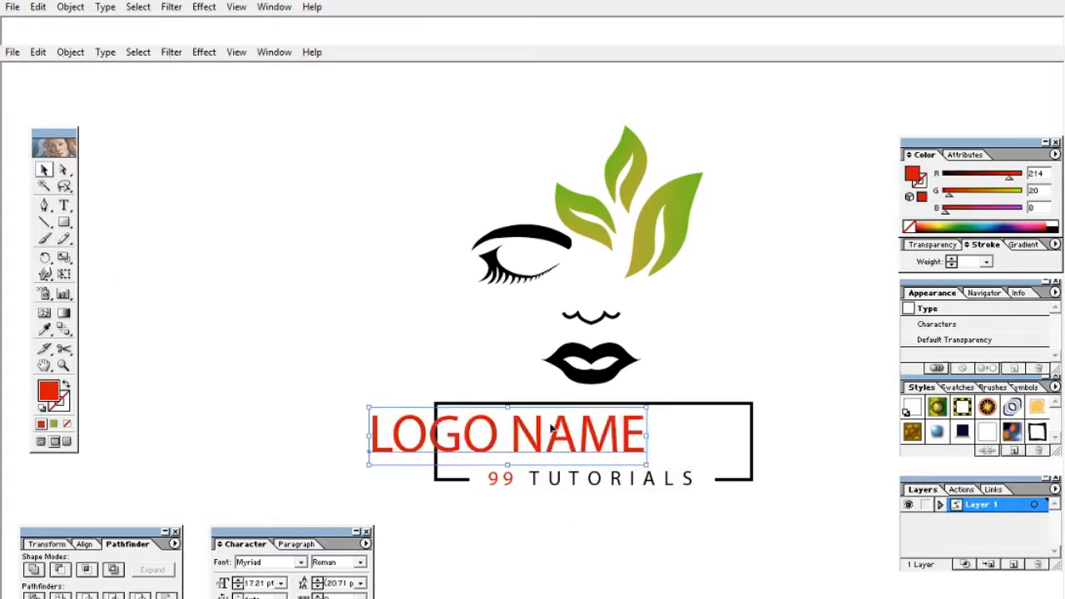
left_click_drag(541, 437, 625, 437)
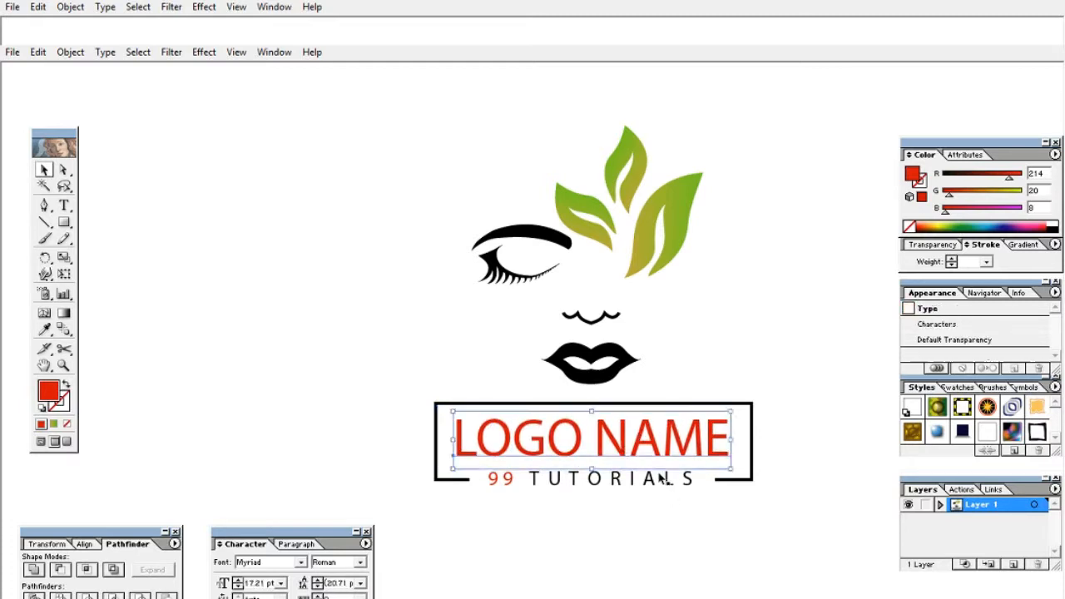